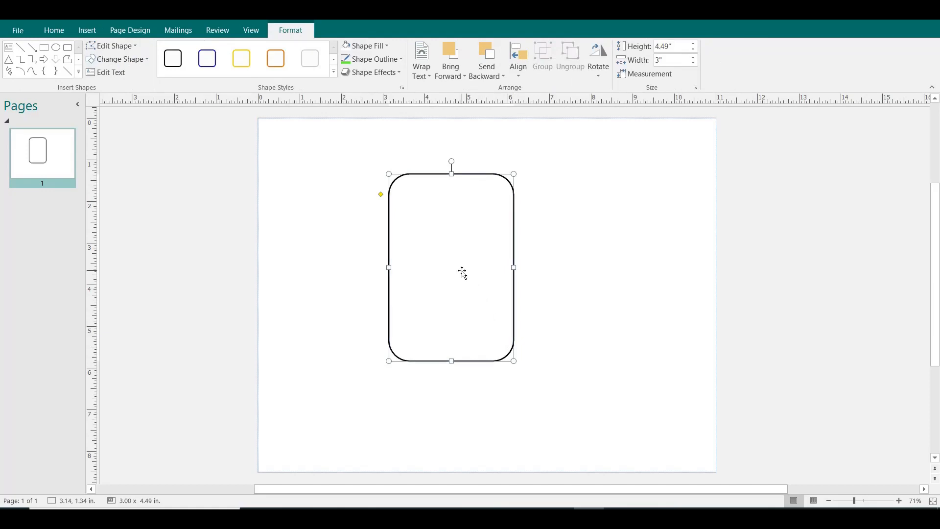
Duplicate the rounded rectangle, place the copy over the original, and enlarge it evenly around it to about 3.21 × 5.08 in.
{"action": "key", "text": "ctrl+d"}
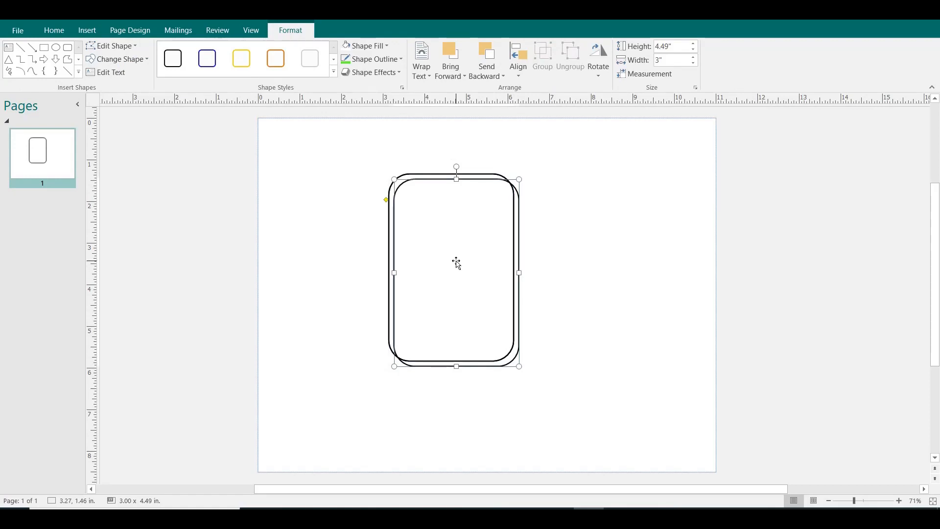
{"action": "left_click_drag", "start_coordinate": [456, 263], "coordinate": [451, 251]}
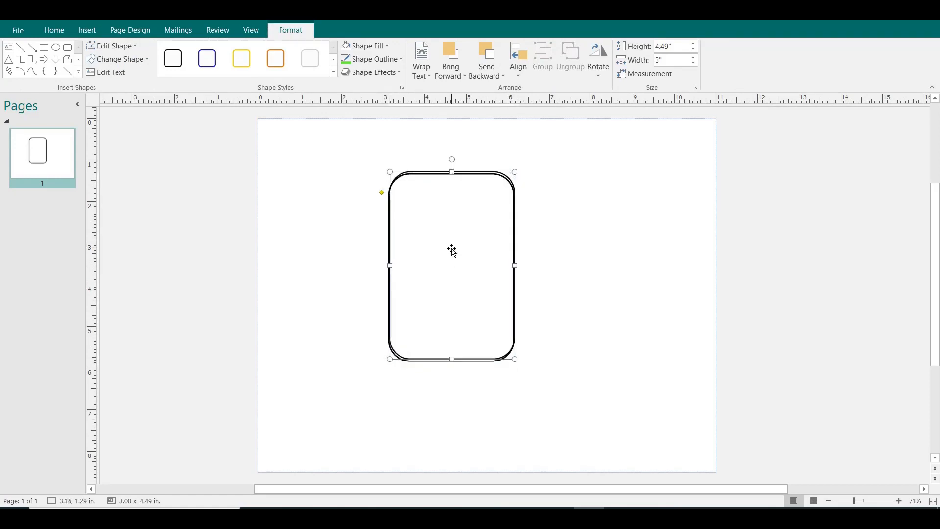
{"action": "left_click_drag", "start_coordinate": [452, 172], "coordinate": [452, 162]}
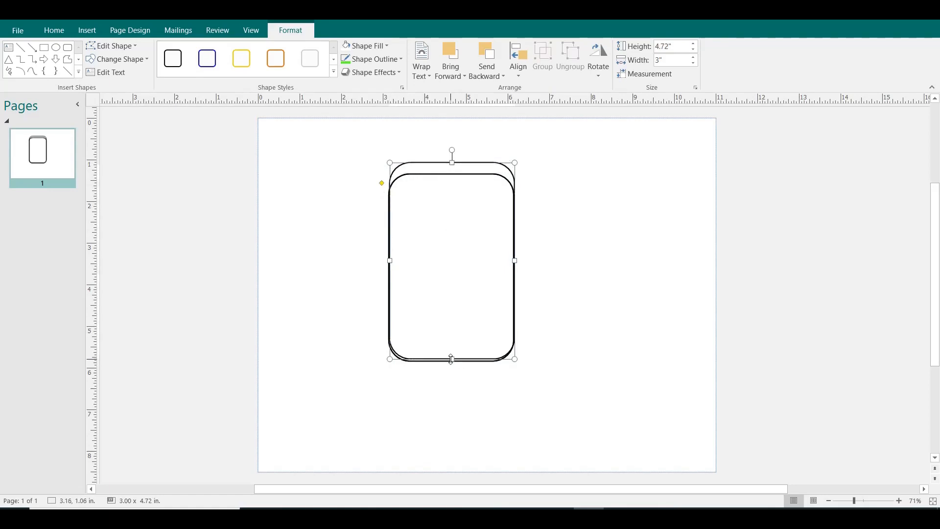
{"action": "left_click_drag", "start_coordinate": [452, 359], "coordinate": [451, 375]}
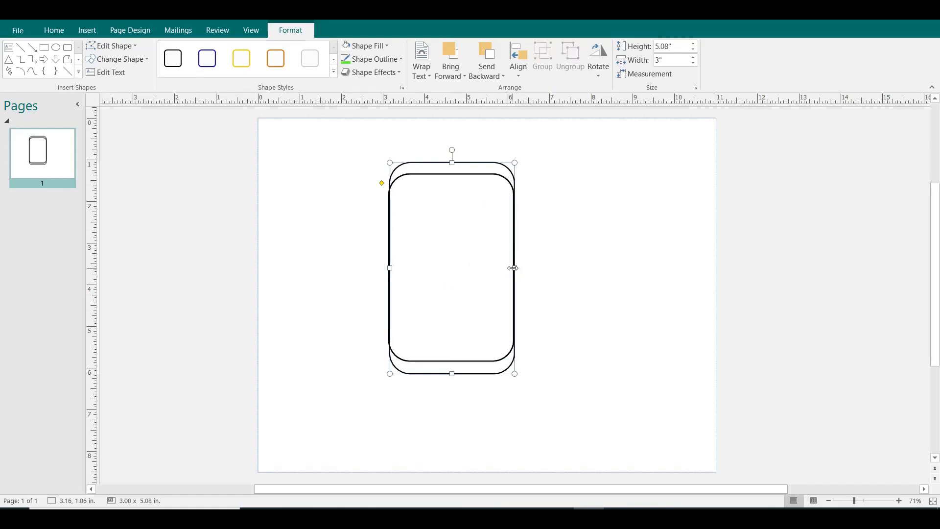
{"action": "left_click_drag", "start_coordinate": [513, 268], "coordinate": [520, 268]}
{"action": "left_click_drag", "start_coordinate": [390, 268], "coordinate": [385, 269]}
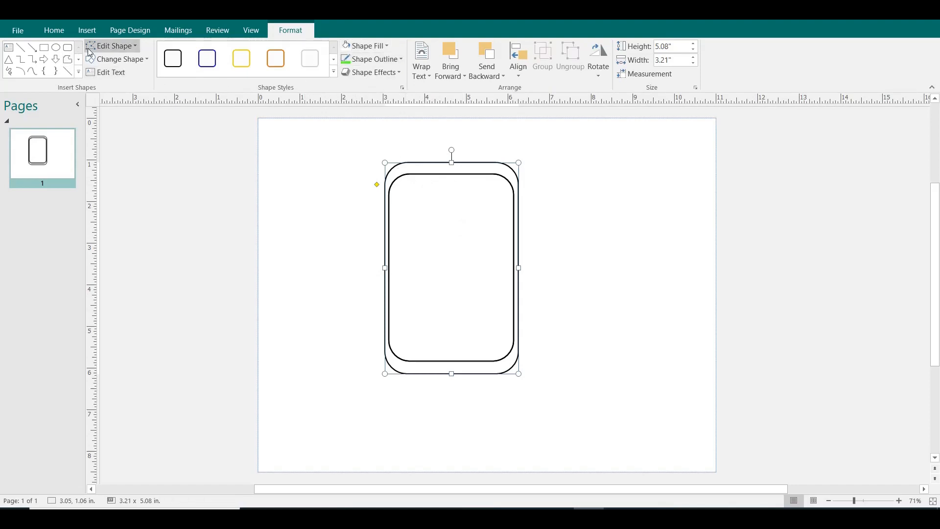
Draw a circle about 0.29 in across above the inner rectangle and extend the outer rectangle upward to about 5.37 in high.
{"action": "left_click", "coordinate": [56, 48]}
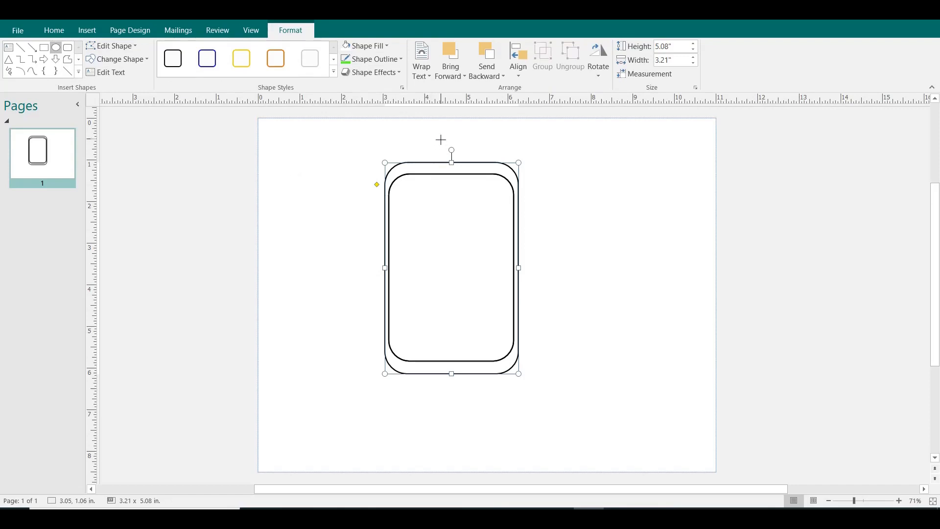
{"action": "left_click_drag", "start_coordinate": [440, 132], "coordinate": [452, 150]}
{"action": "left_click", "coordinate": [459, 163]}
{"action": "left_click", "coordinate": [451, 169]}
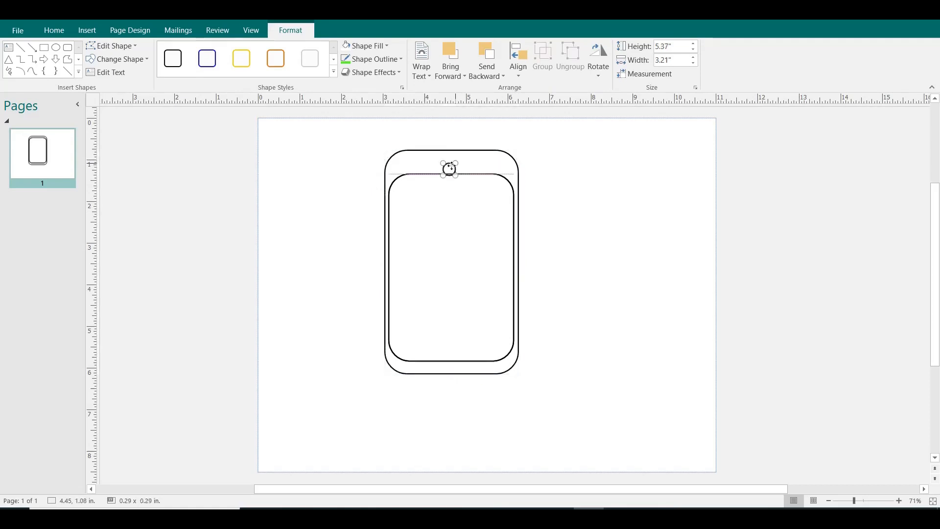
{"action": "key", "text": "Up"}
{"action": "key", "text": "Up"}
Extend the outer rectangle's top edge to a height of about 5.55 in and send the rectangle backward.
{"action": "left_click", "coordinate": [453, 174]}
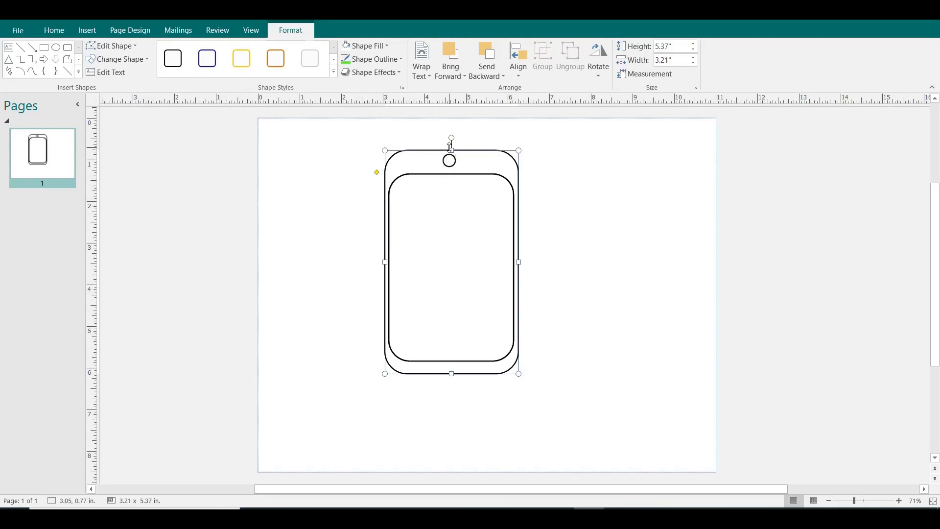
{"action": "left_click_drag", "start_coordinate": [451, 149], "coordinate": [451, 142]}
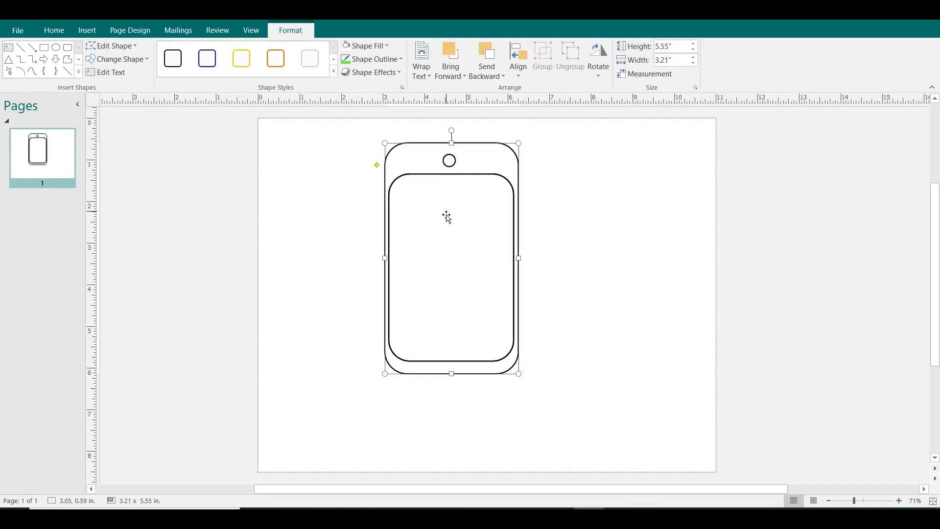
{"action": "left_click", "coordinate": [483, 59]}
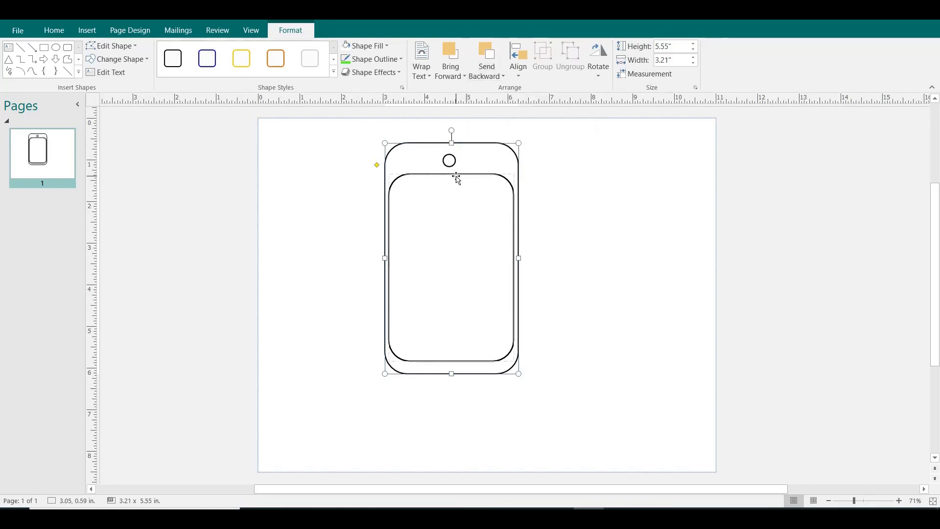
Raise the inner rectangle's top edge to a height of about 4.61 in and move the circle up near the outer rectangle's top edge.
{"action": "left_click", "coordinate": [451, 174]}
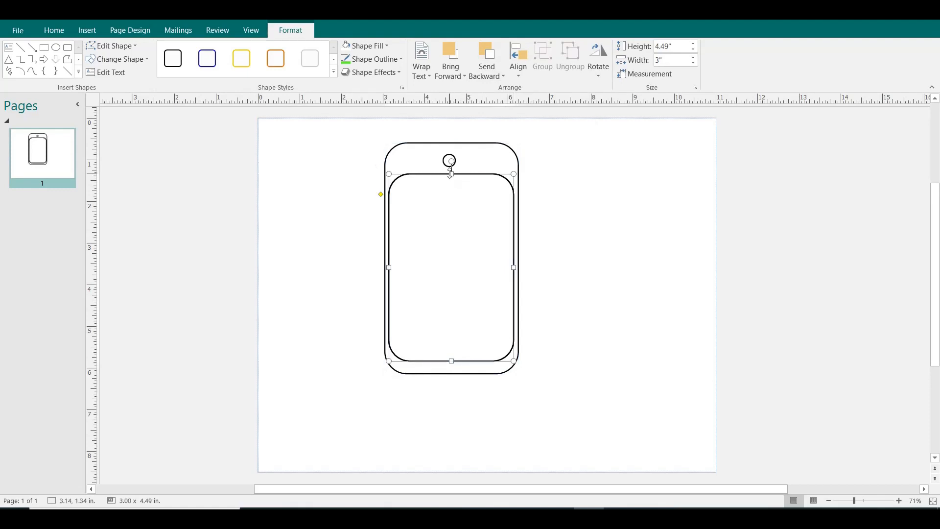
{"action": "left_click_drag", "start_coordinate": [450, 174], "coordinate": [450, 168]}
{"action": "left_click", "coordinate": [449, 160]}
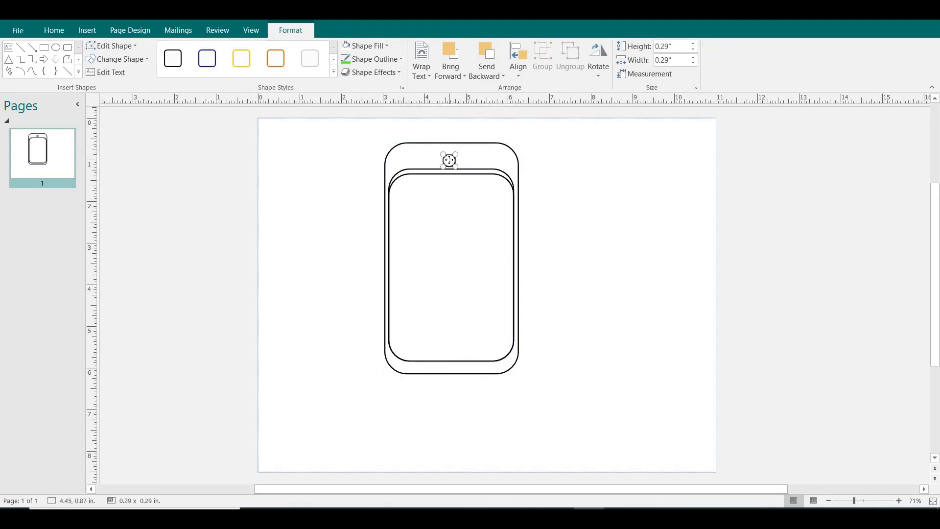
{"action": "mouse_move", "coordinate": [449, 160]}
{"action": "left_mouse_down"}
{"action": "mouse_move", "coordinate": [449, 151]}
{"action": "mouse_move", "coordinate": [451, 159]}
{"action": "left_mouse_up"}
Try stretching the inner rectangle upward to a height of about 4.86 in and undo its height changes.
{"action": "left_click", "coordinate": [451, 169]}
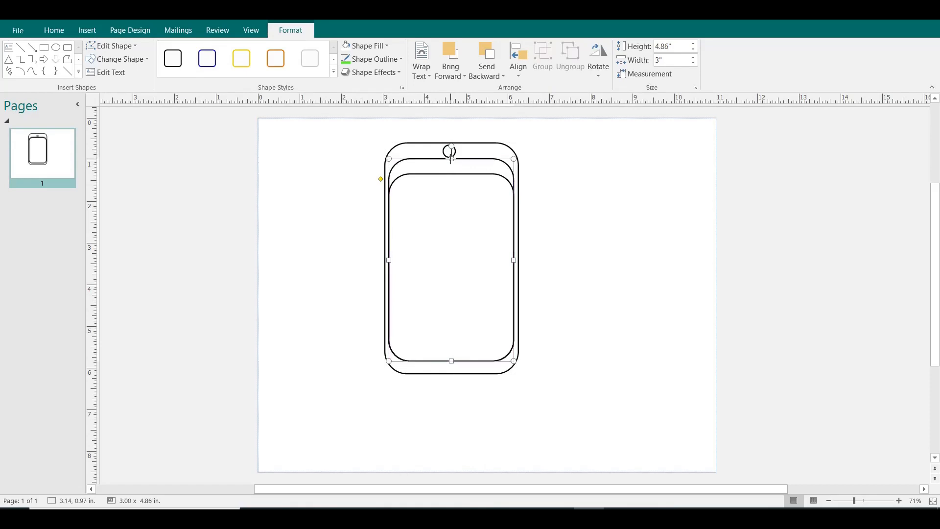
{"action": "key", "text": "ctrl+z"}
{"action": "key", "text": "ctrl+z"}
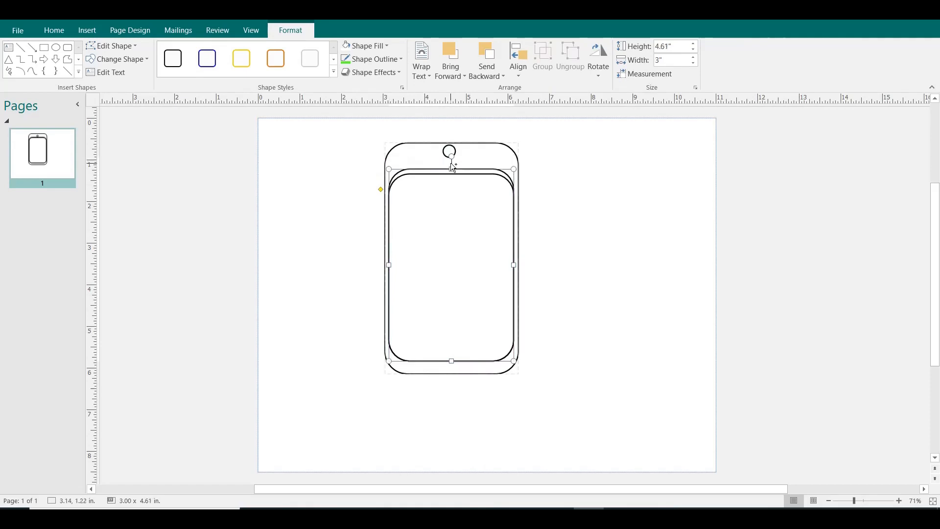
{"action": "key", "text": "ctrl+z"}
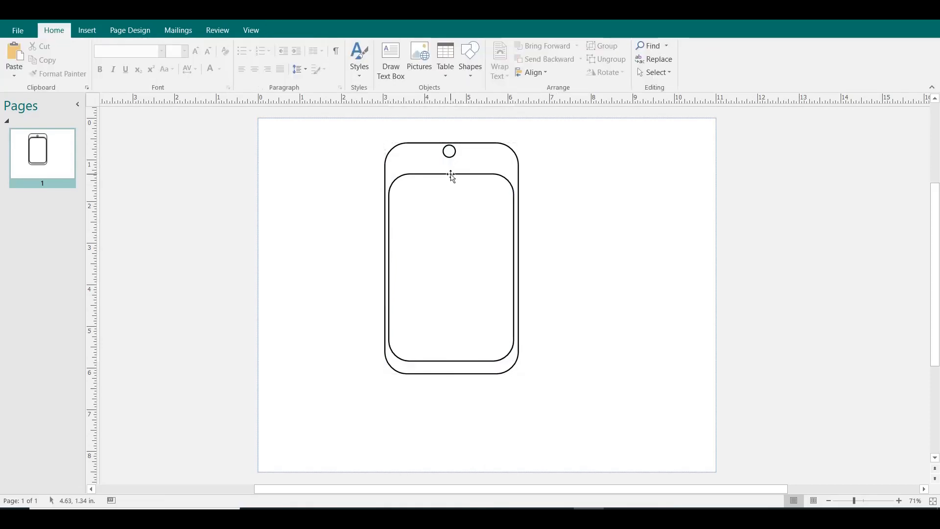
Extend the inner rectangle's top edge upward to just below the circle, giving a height of about 4.81 in.
{"action": "left_click", "coordinate": [450, 174]}
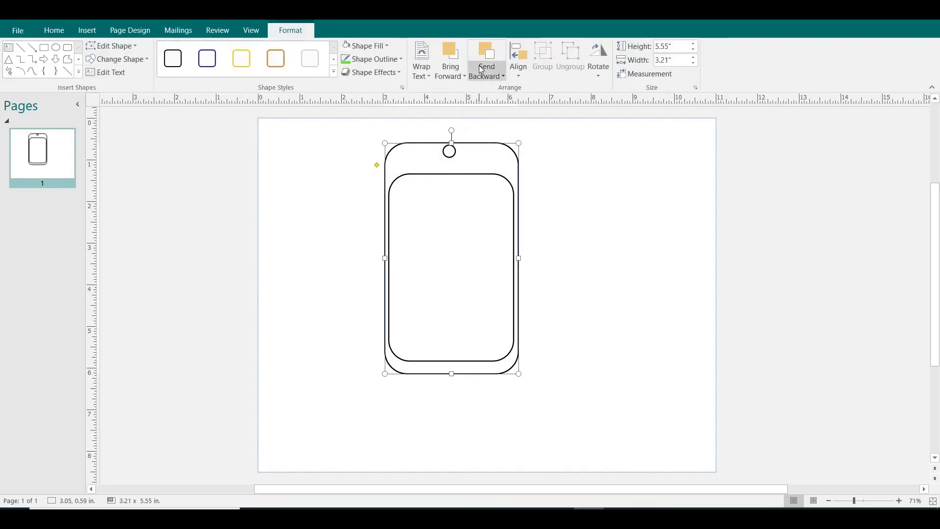
{"action": "left_click", "coordinate": [467, 174]}
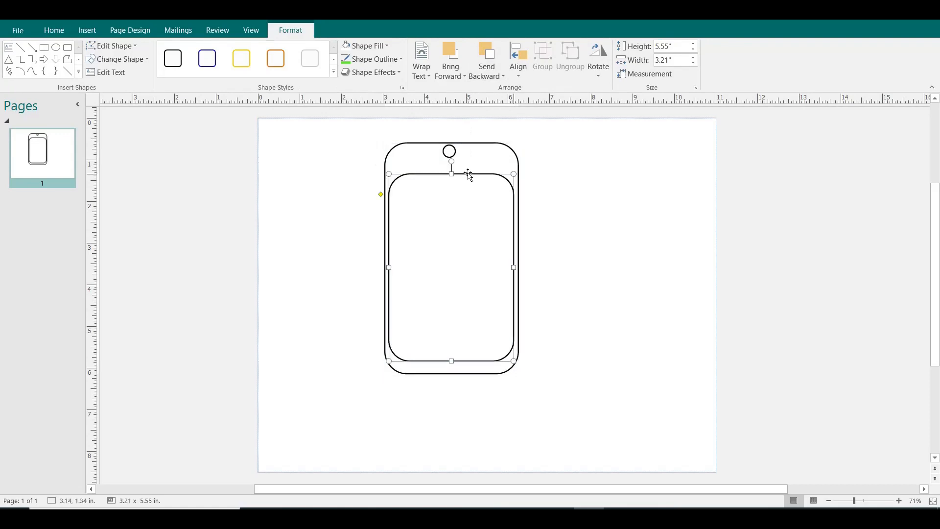
{"action": "left_click_drag", "start_coordinate": [452, 174], "coordinate": [452, 160]}
Shrink the circle to about 0.26 in and centre it between the top edges of the two rectangles.
{"action": "left_click", "coordinate": [450, 155]}
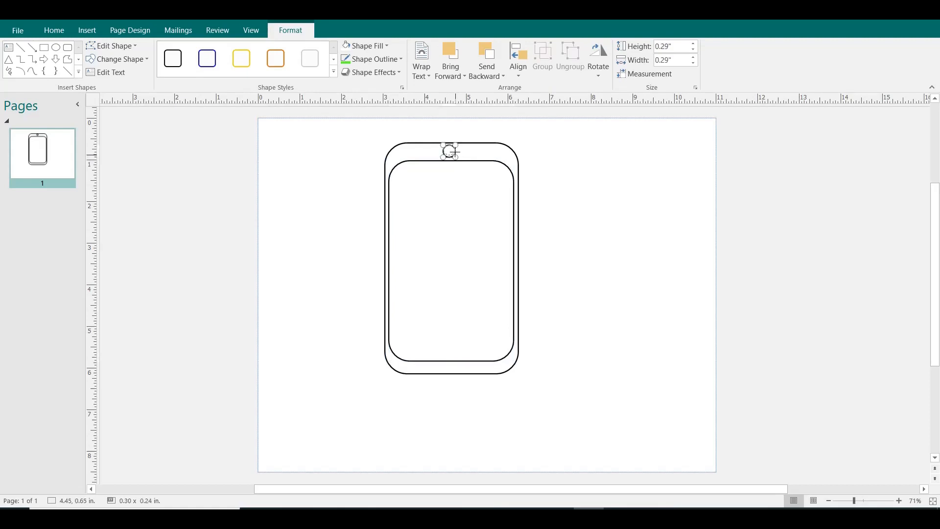
{"action": "left_click_drag", "start_coordinate": [455, 153], "coordinate": [455, 157]}
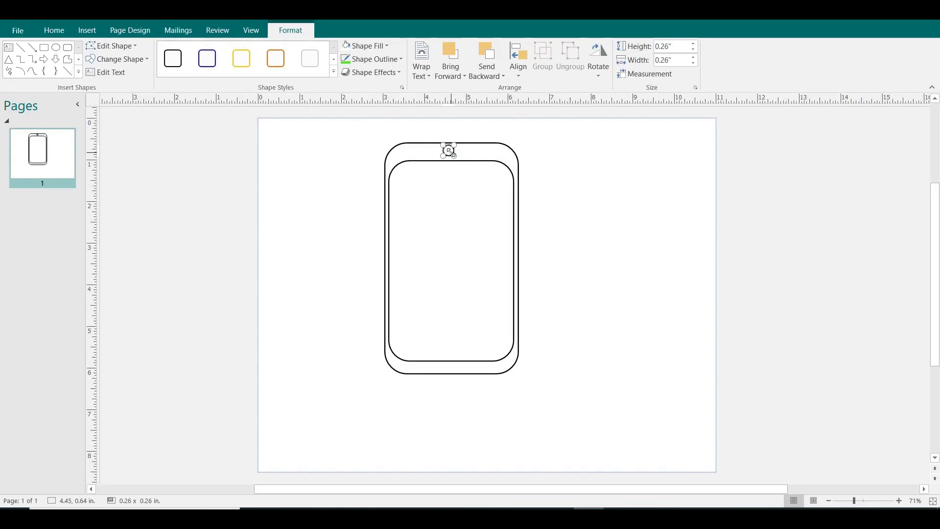
{"action": "left_click_drag", "start_coordinate": [449, 151], "coordinate": [454, 152]}
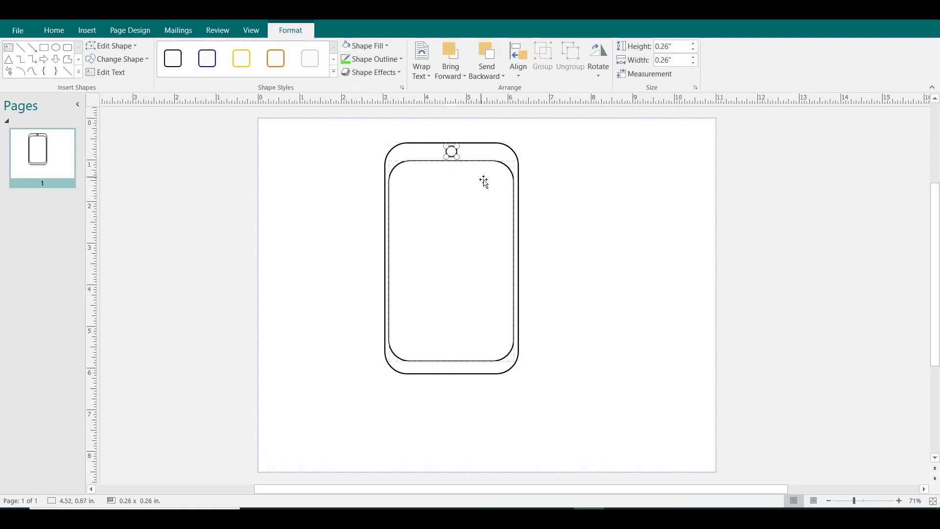
Extend the inner rectangle slightly at its top and bottom edges to a height of about 4.95 in.
{"action": "left_click", "coordinate": [482, 172]}
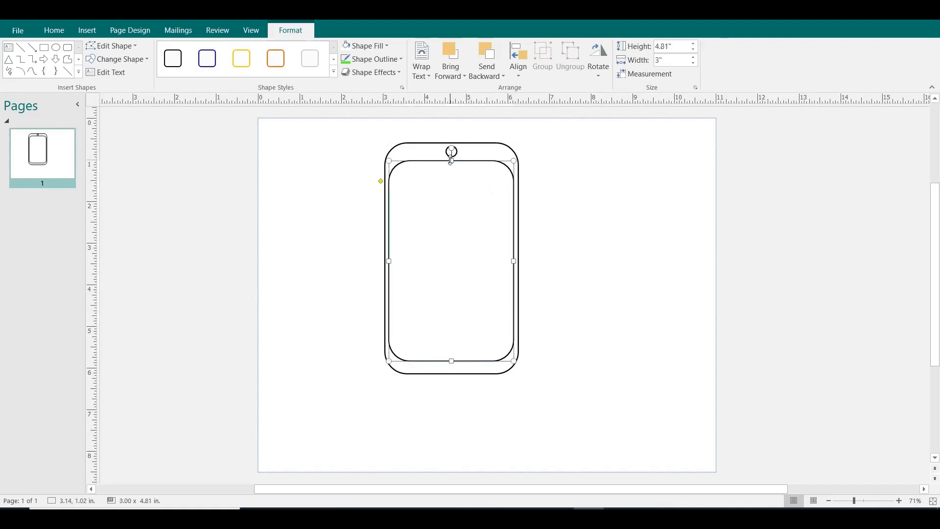
{"action": "left_click_drag", "start_coordinate": [451, 161], "coordinate": [451, 159]}
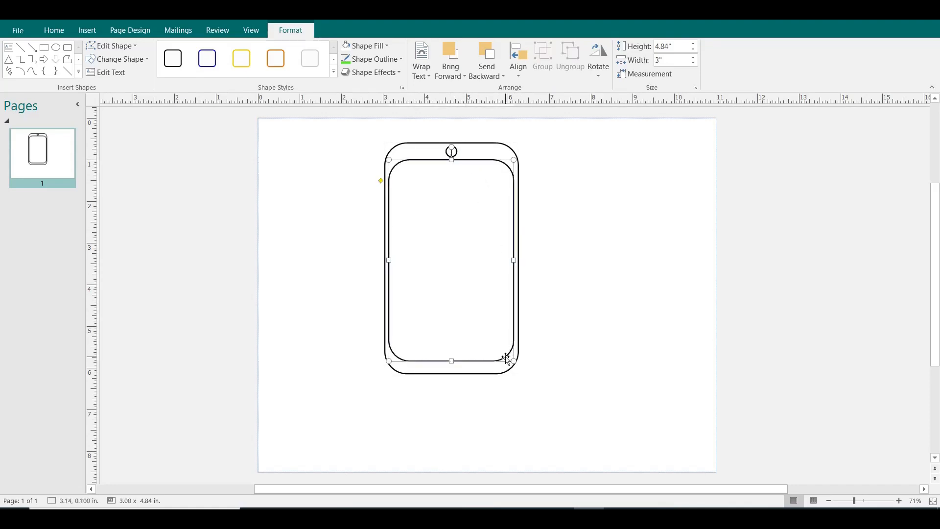
{"action": "left_click_drag", "start_coordinate": [451, 361], "coordinate": [452, 366]}
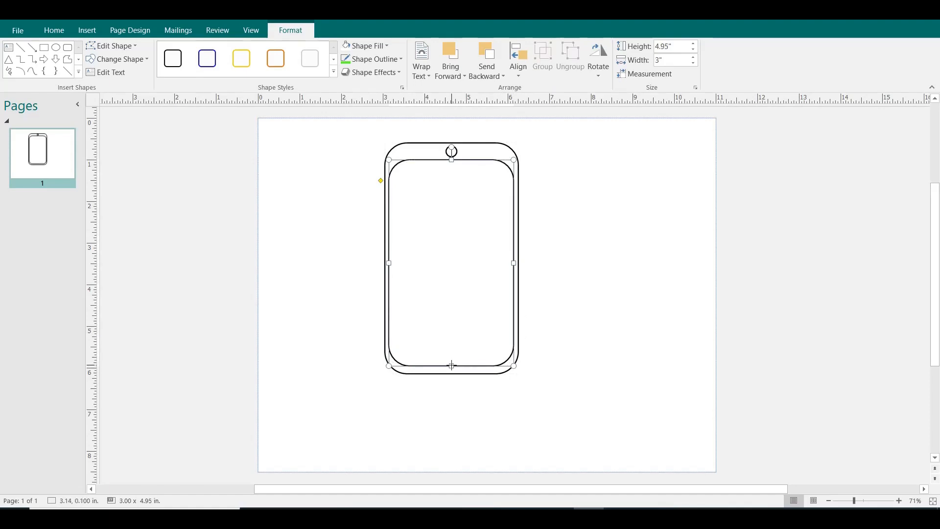
Change the circle's outline to the light green standard colour.
{"action": "left_click", "coordinate": [462, 149]}
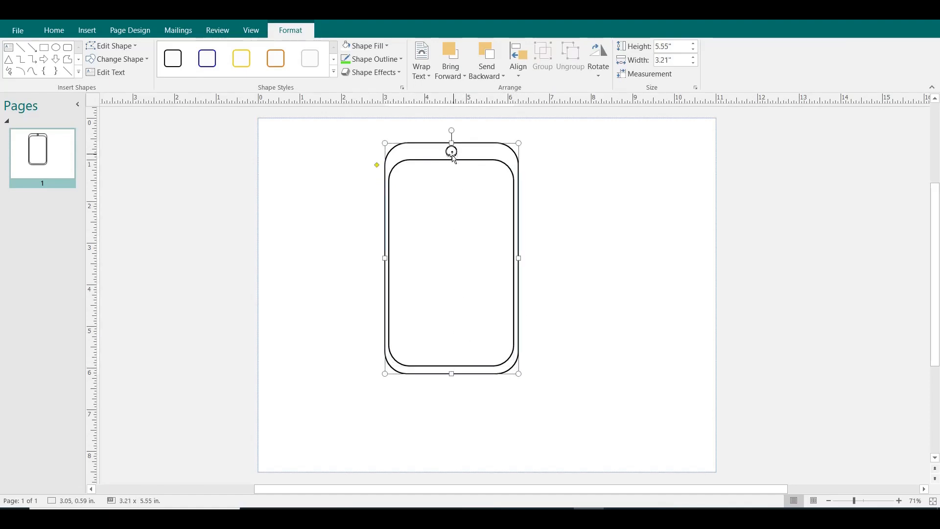
{"action": "left_click", "coordinate": [452, 155]}
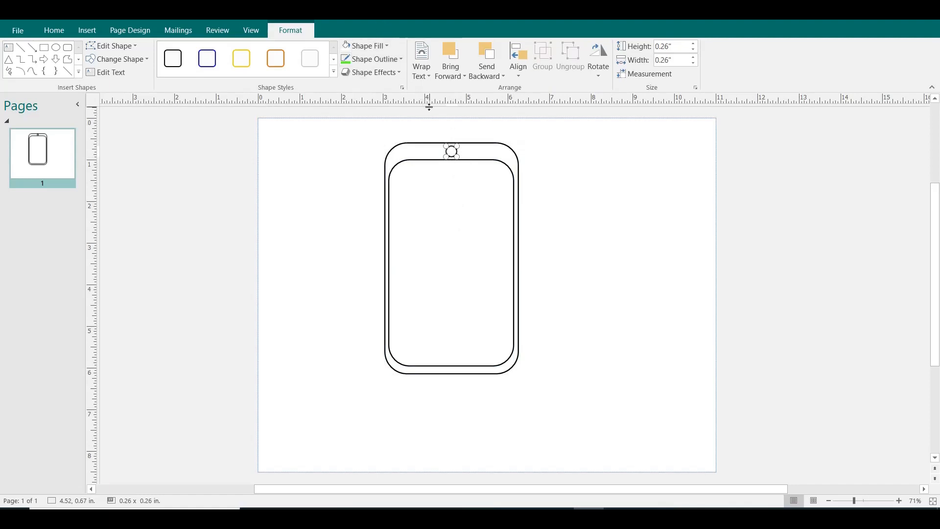
{"action": "left_click", "coordinate": [381, 57]}
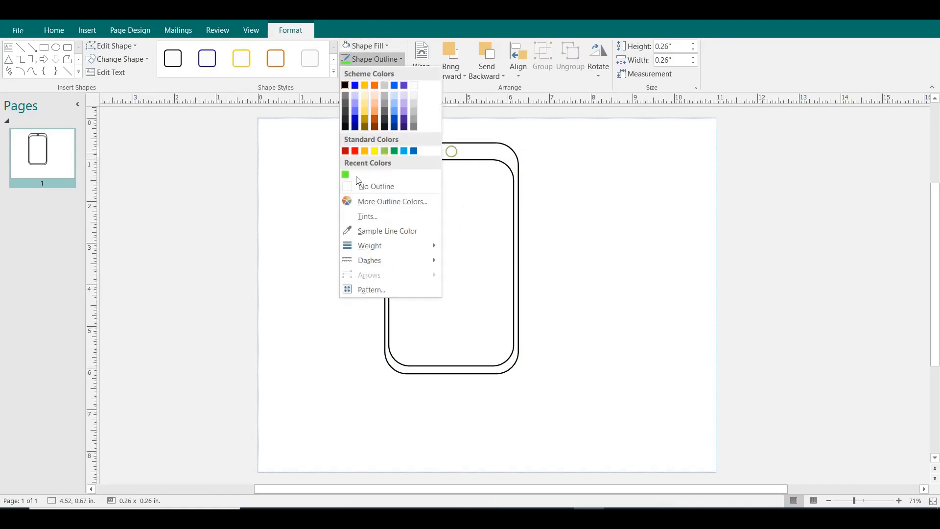
{"action": "left_click", "coordinate": [385, 151]}
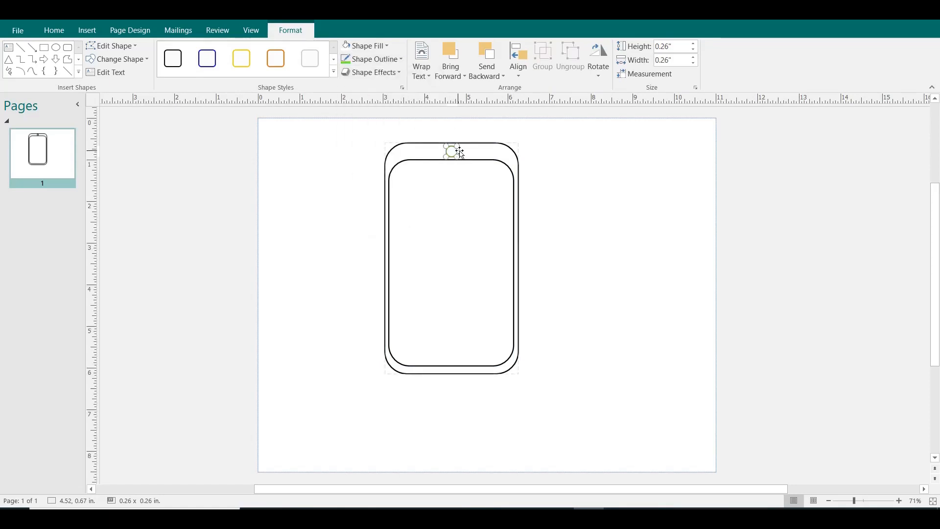
Fill the outer rounded rectangle with the white scheme colour.
{"action": "left_click", "coordinate": [490, 154]}
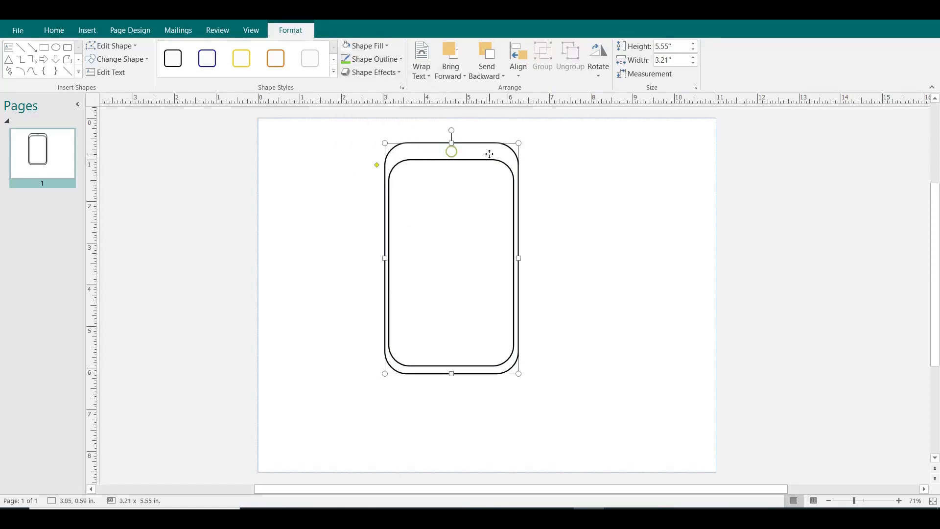
{"action": "left_click", "coordinate": [391, 58]}
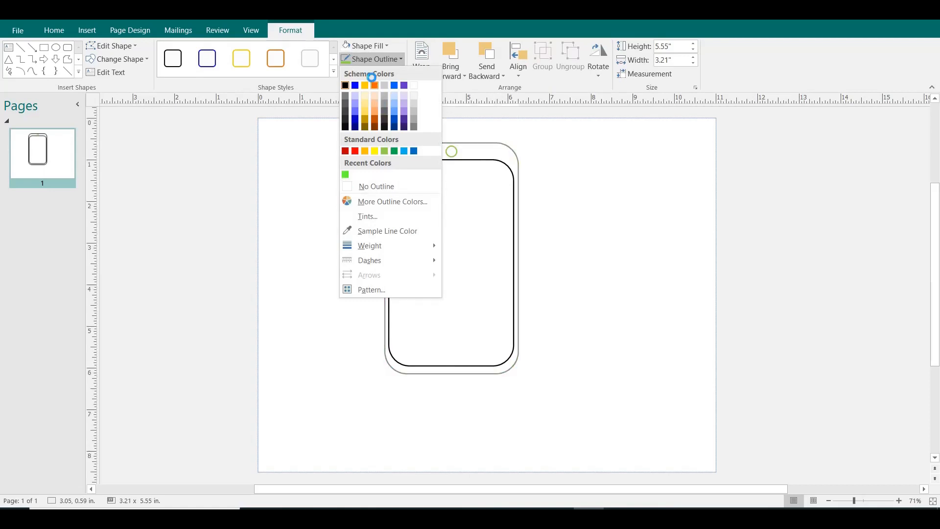
{"action": "left_click", "coordinate": [370, 46]}
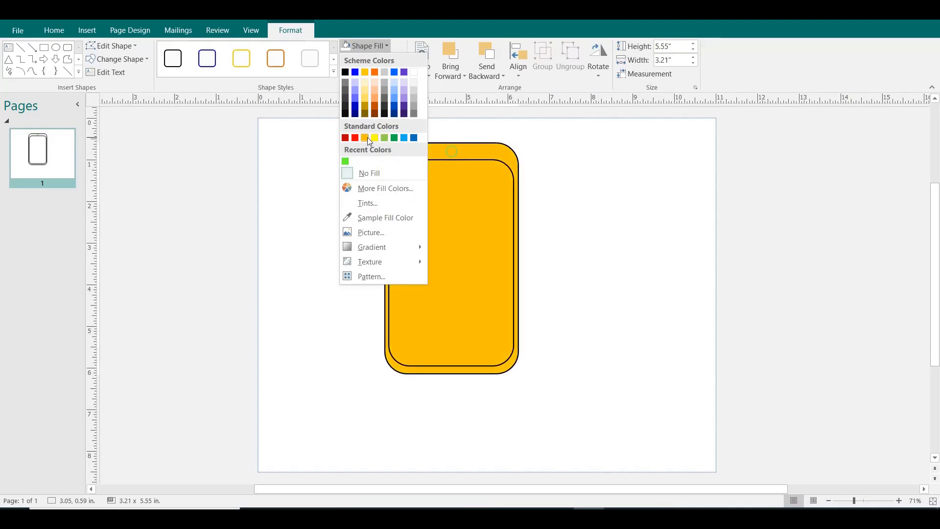
{"action": "left_click", "coordinate": [413, 73]}
Fill the inner rounded rectangle and the outer one with the light green standard colour.
{"action": "left_click", "coordinate": [446, 170]}
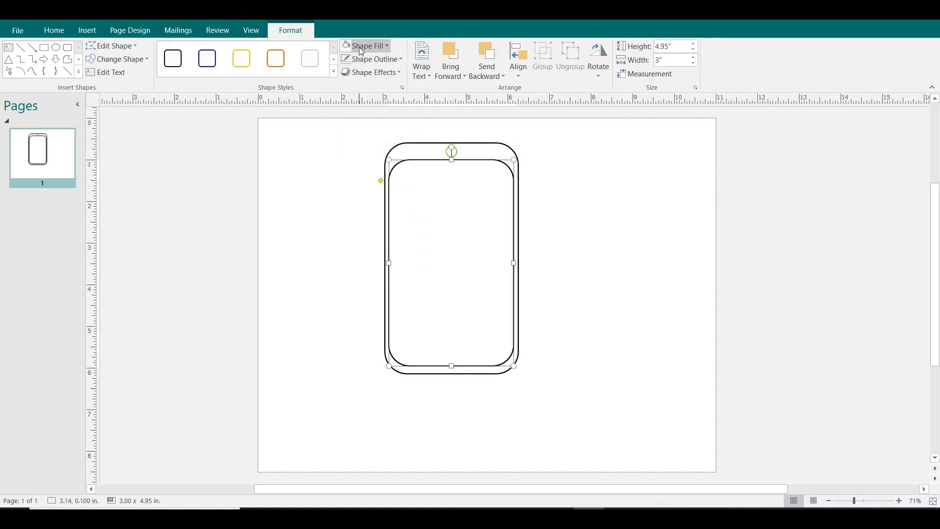
{"action": "left_click", "coordinate": [383, 48]}
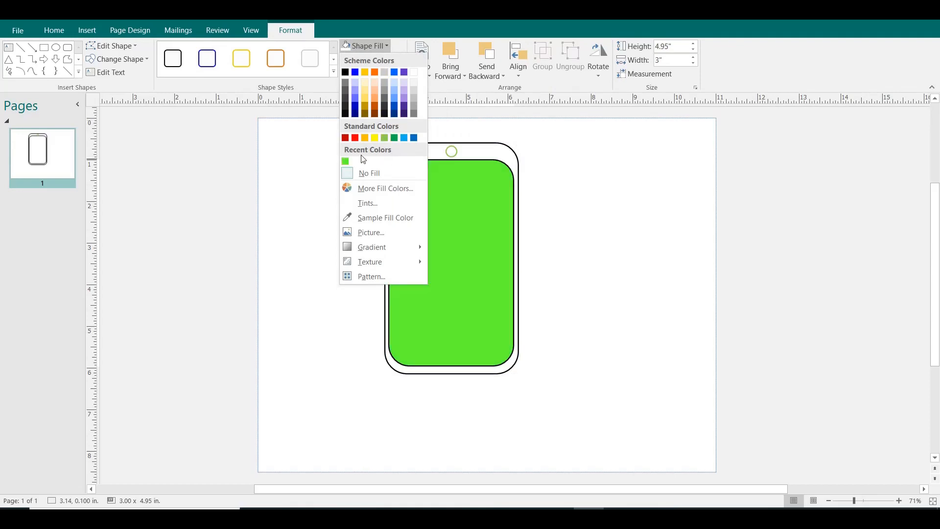
{"action": "left_click", "coordinate": [388, 139]}
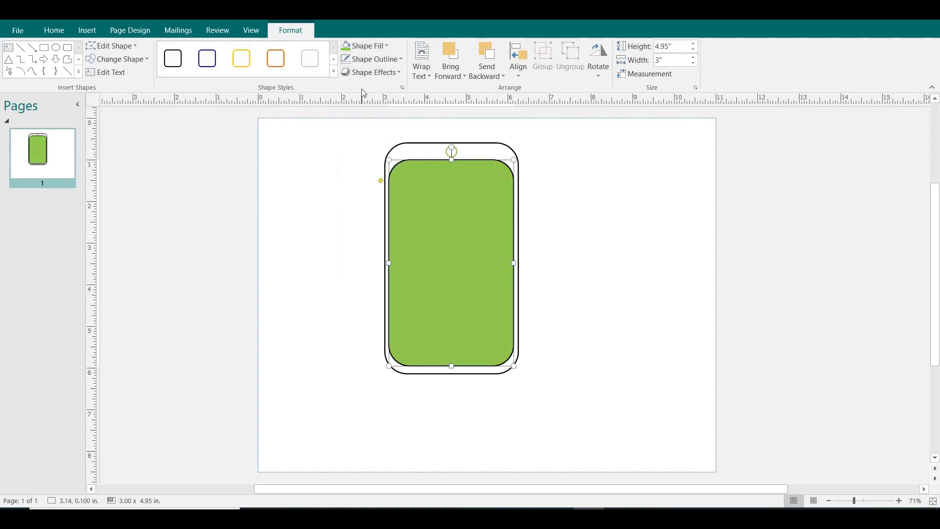
{"action": "left_click", "coordinate": [420, 147]}
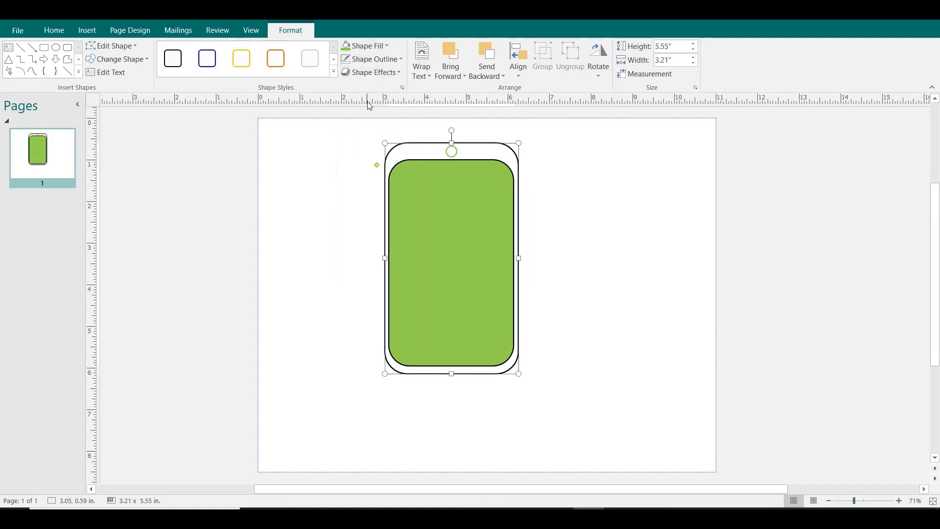
{"action": "left_click", "coordinate": [355, 52]}
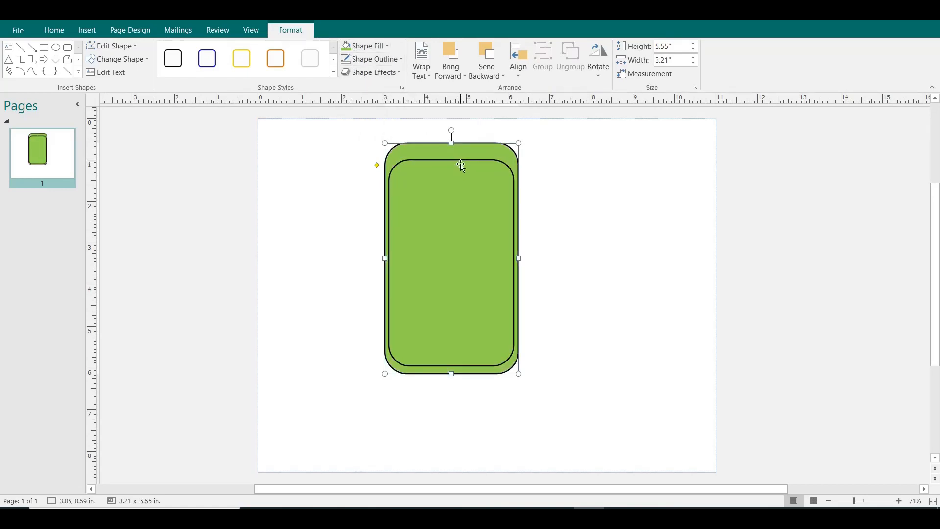
Fill the outer rounded rectangle with the white scheme colour.
{"action": "left_click", "coordinate": [461, 165]}
{"action": "left_click", "coordinate": [461, 154]}
{"action": "left_click", "coordinate": [365, 46]}
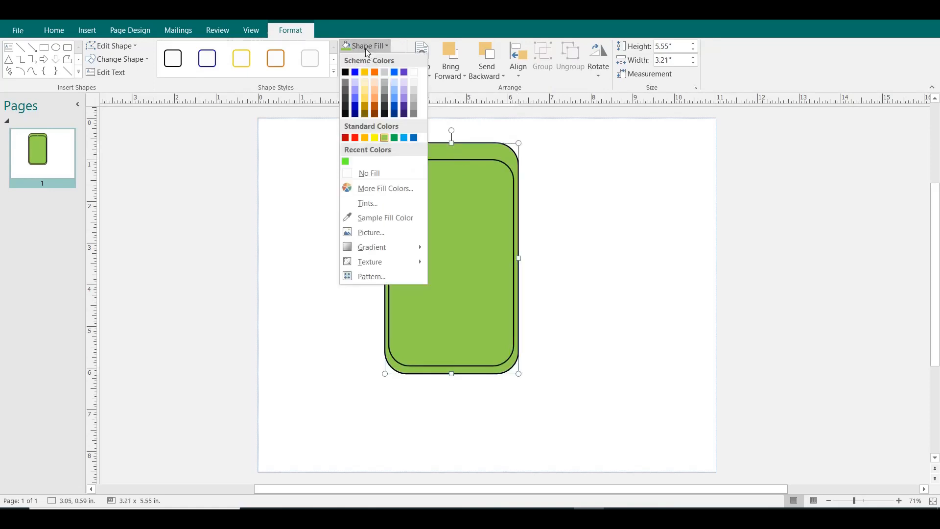
{"action": "left_click", "coordinate": [415, 73]}
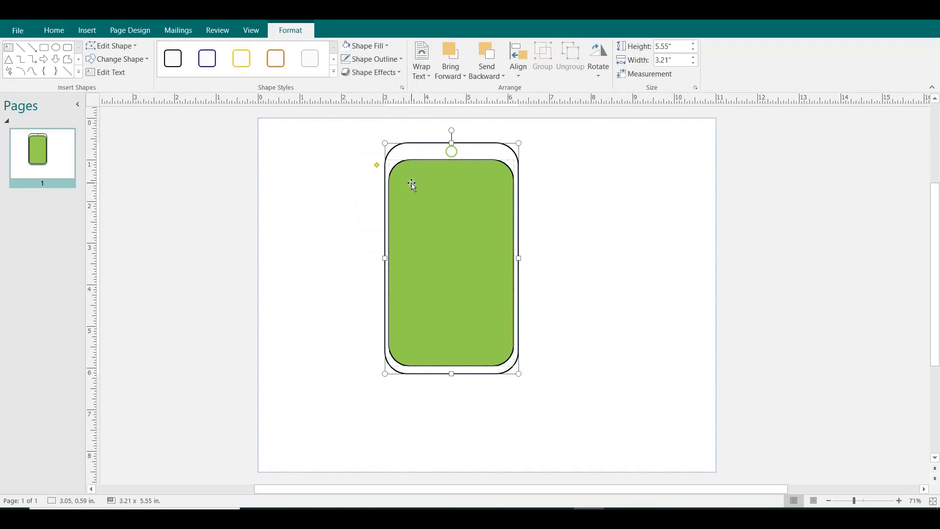
Remove the inner rounded rectangle's outline and extend its bottom edge slightly downward.
{"action": "left_click", "coordinate": [424, 192]}
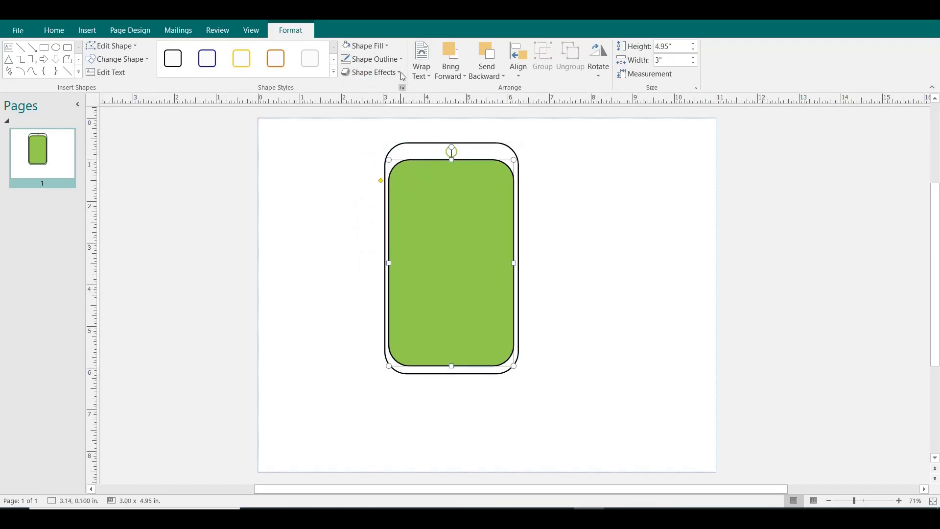
{"action": "left_click", "coordinate": [389, 59]}
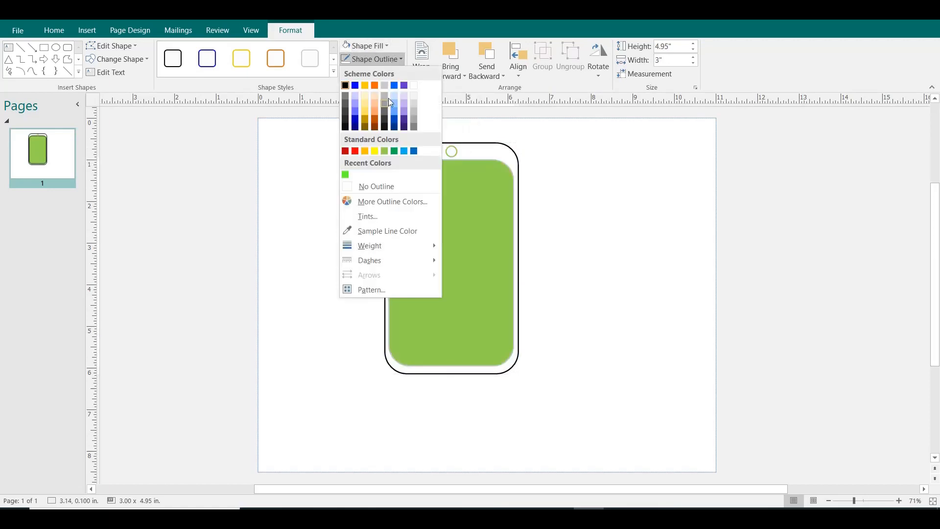
{"action": "left_click", "coordinate": [378, 186]}
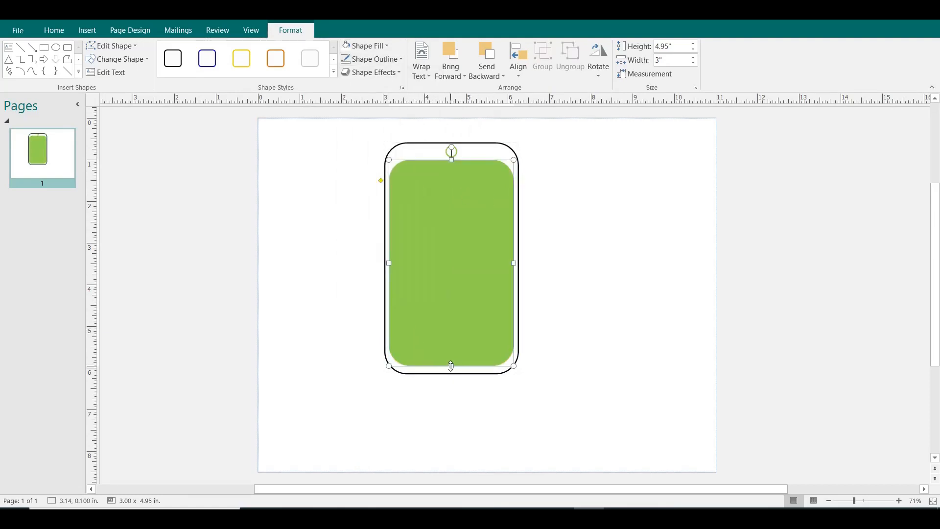
{"action": "left_click_drag", "start_coordinate": [451, 366], "coordinate": [451, 369]}
{"action": "left_click", "coordinate": [555, 290]}
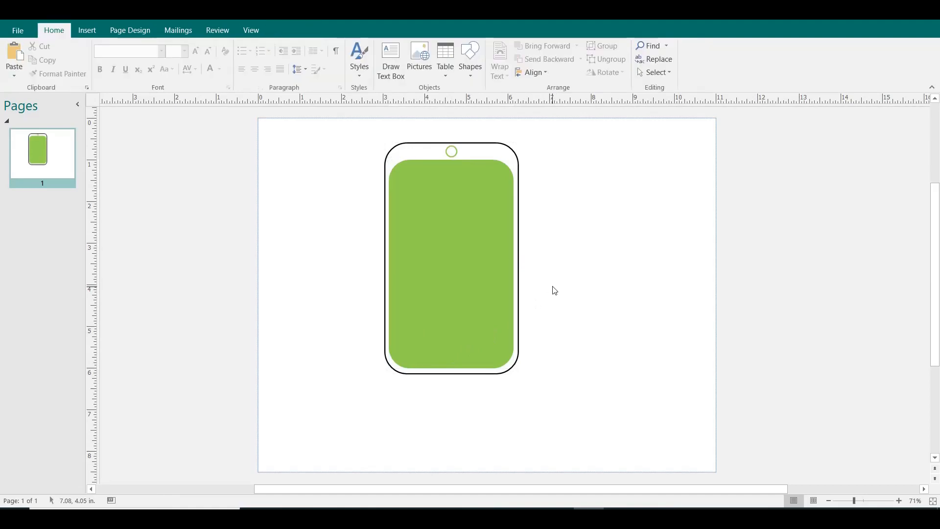
Draw a large ellipse about 6.14 in wide and 5.94 in high and centre it over the phone shape.
{"action": "left_click", "coordinate": [502, 152]}
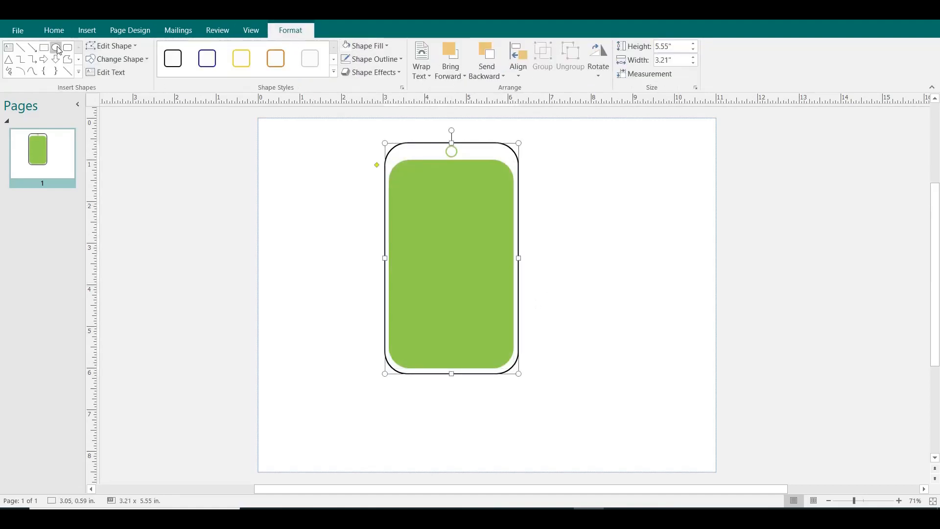
{"action": "left_click", "coordinate": [56, 48]}
{"action": "left_click_drag", "start_coordinate": [354, 121], "coordinate": [610, 368]}
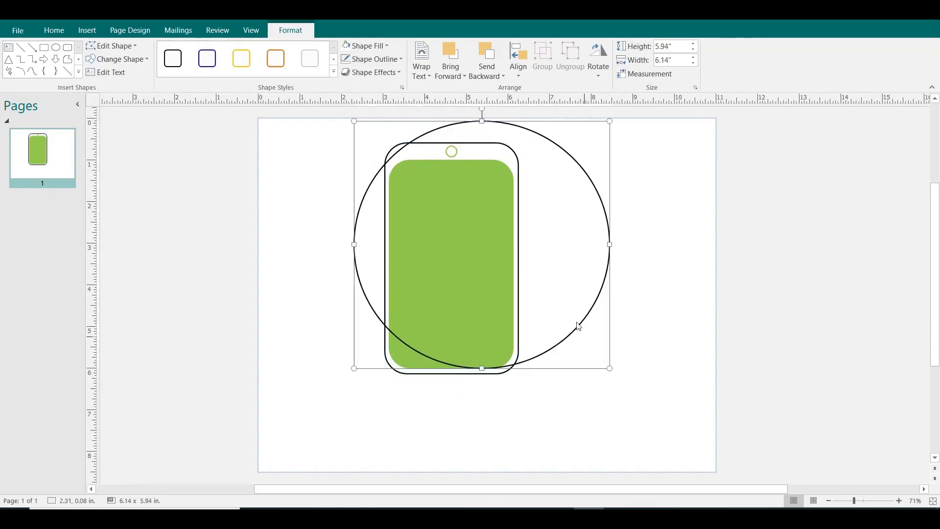
{"action": "left_click_drag", "start_coordinate": [571, 256], "coordinate": [541, 266]}
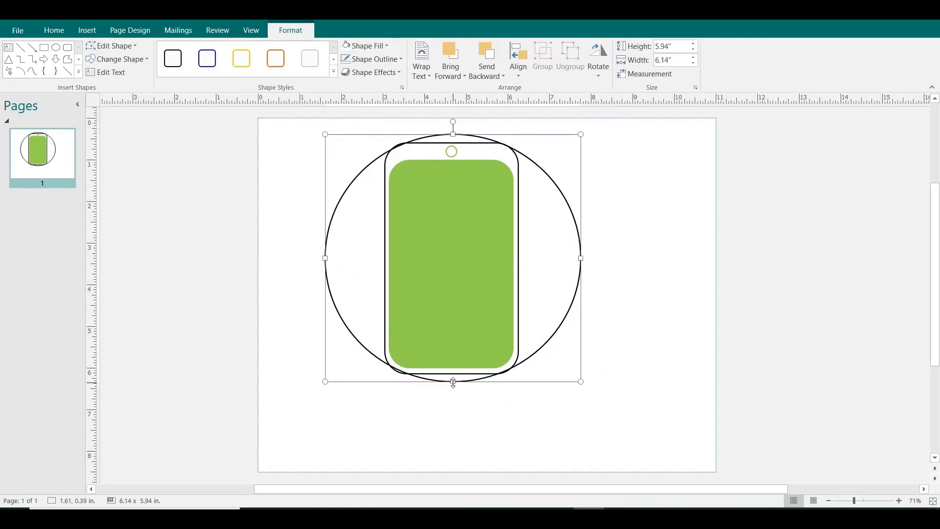
Enlarge the large ellipse to about 6.27 by 6.29 in and centre it so it encloses the phone shape.
{"action": "left_click_drag", "start_coordinate": [453, 382], "coordinate": [453, 397]}
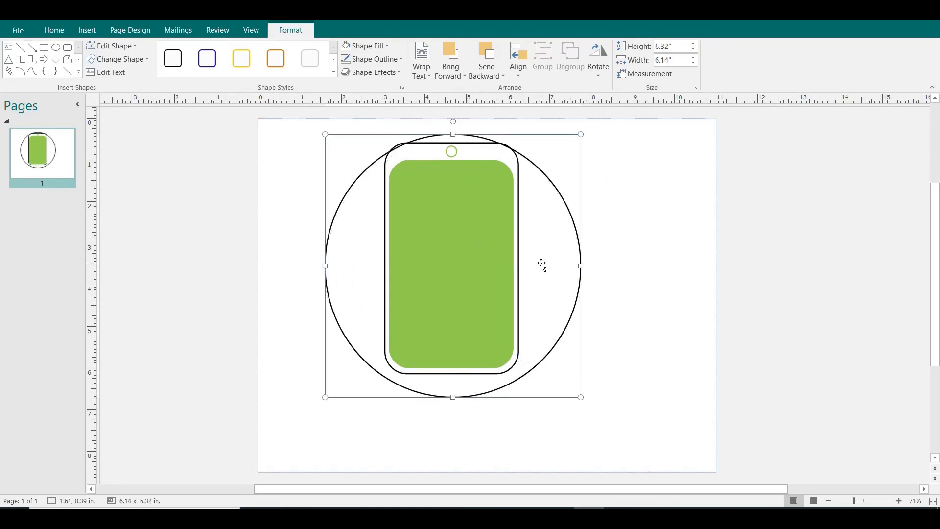
{"action": "left_click_drag", "start_coordinate": [542, 266], "coordinate": [542, 259]}
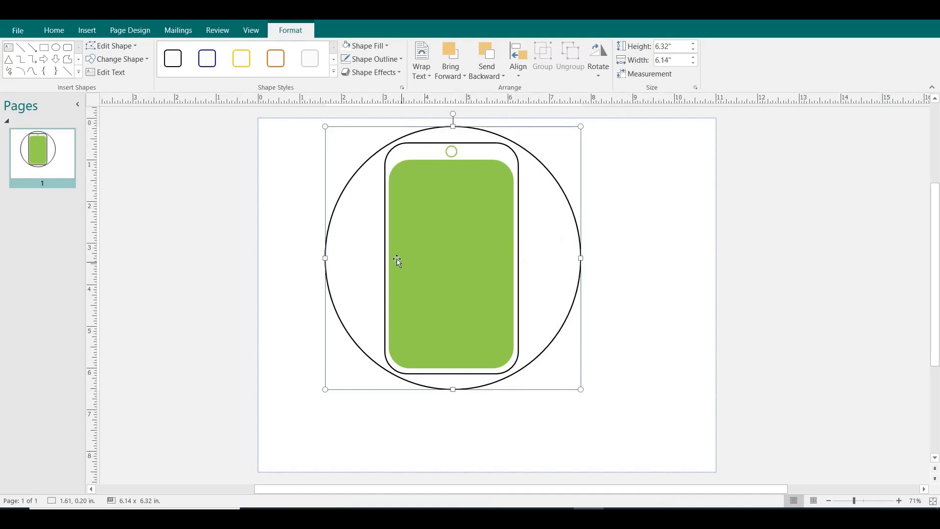
{"action": "left_click_drag", "start_coordinate": [321, 129], "coordinate": [317, 128]}
{"action": "left_click_drag", "start_coordinate": [317, 128], "coordinate": [317, 126]}
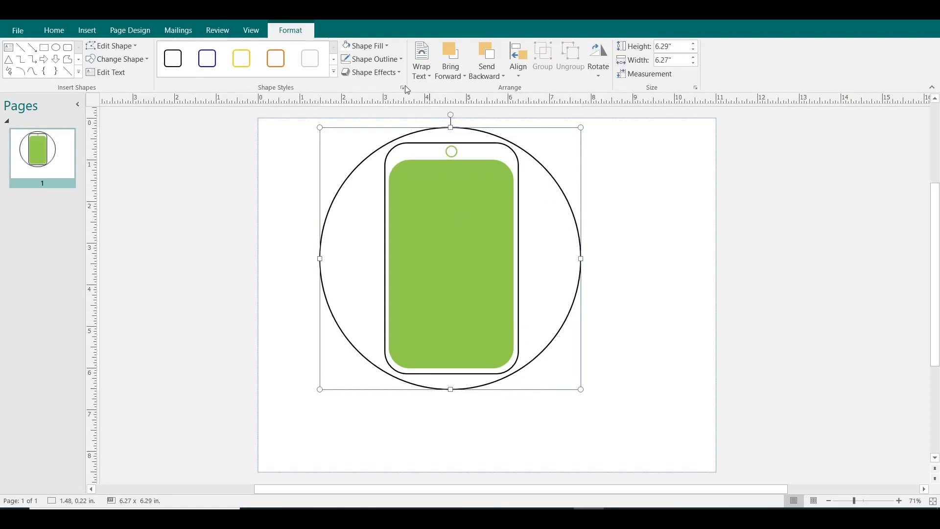
Fill the large circle with the light green standard colour and send it behind the phone shapes.
{"action": "left_click", "coordinate": [366, 46]}
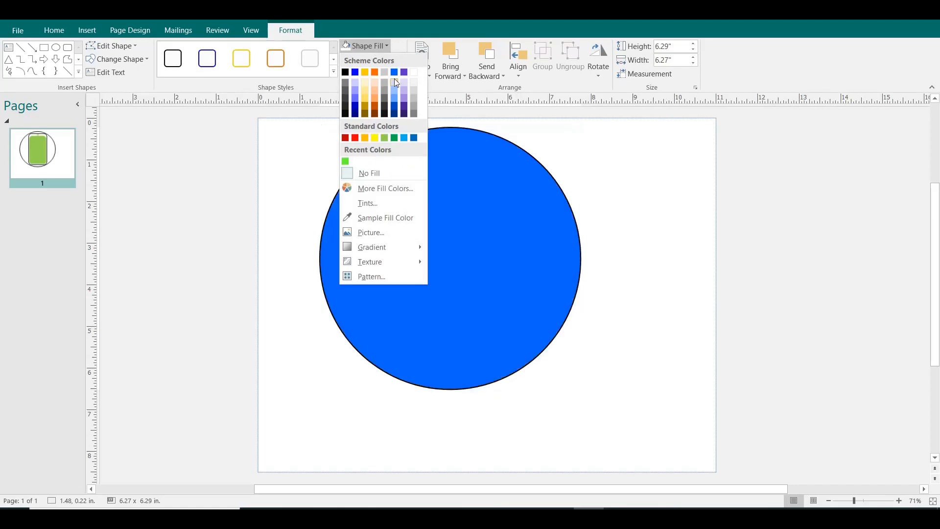
{"action": "left_click", "coordinate": [384, 139]}
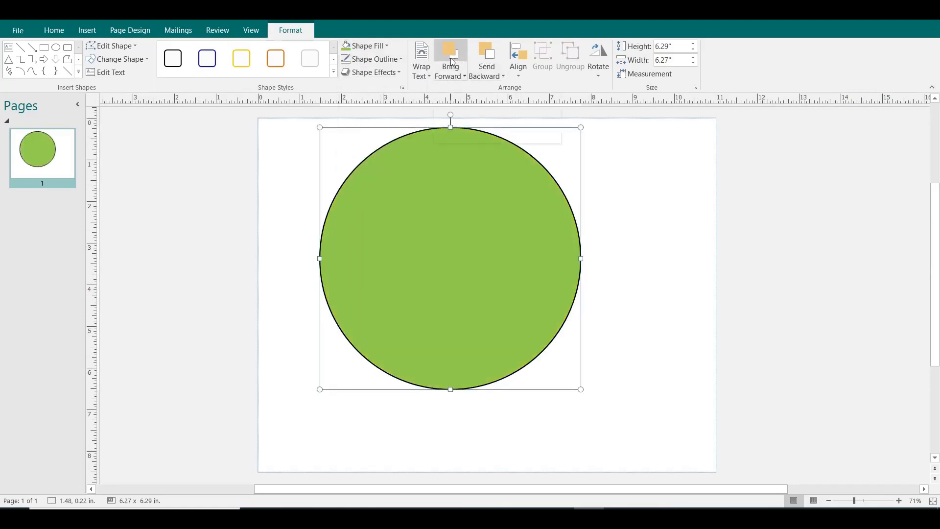
{"action": "left_click", "coordinate": [475, 59]}
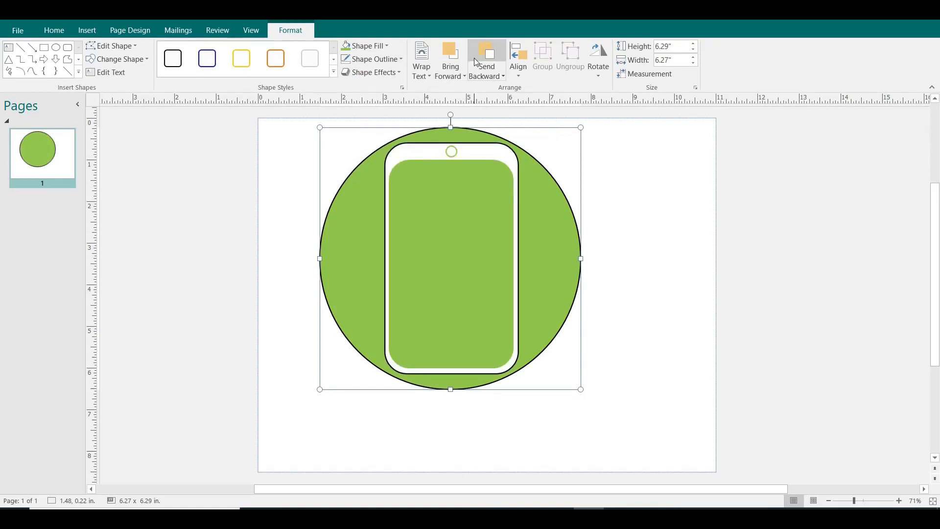
Remove the outlines of the outer rounded rectangle and the large circle.
{"action": "left_click", "coordinate": [460, 148]}
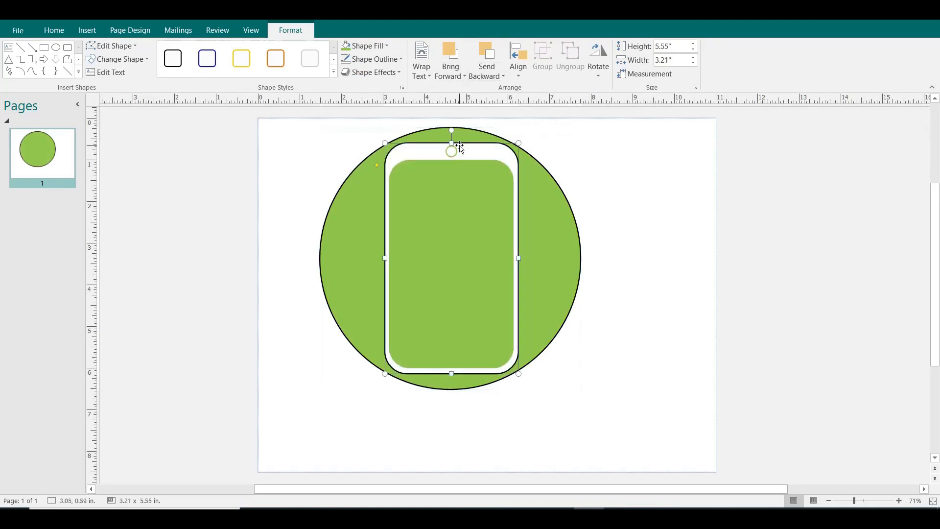
{"action": "left_click", "coordinate": [389, 59]}
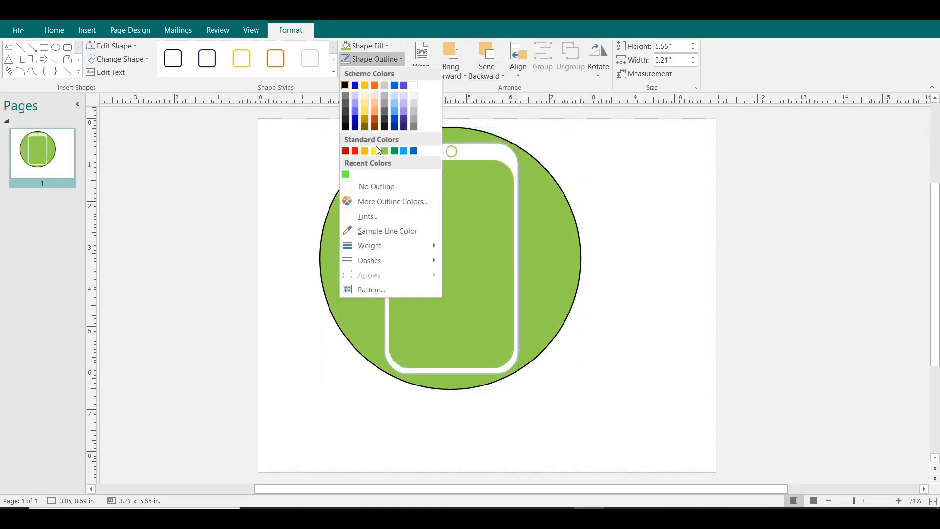
{"action": "left_click", "coordinate": [366, 190]}
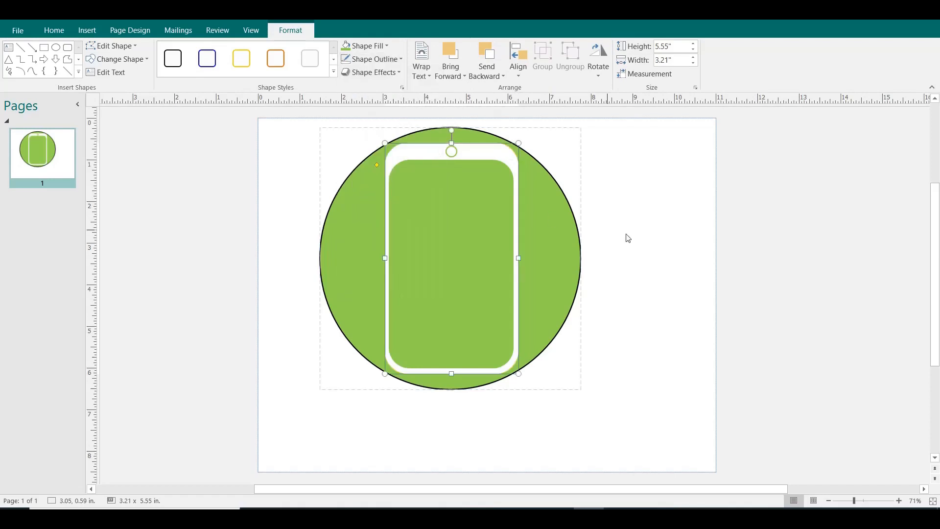
{"action": "left_click", "coordinate": [580, 240]}
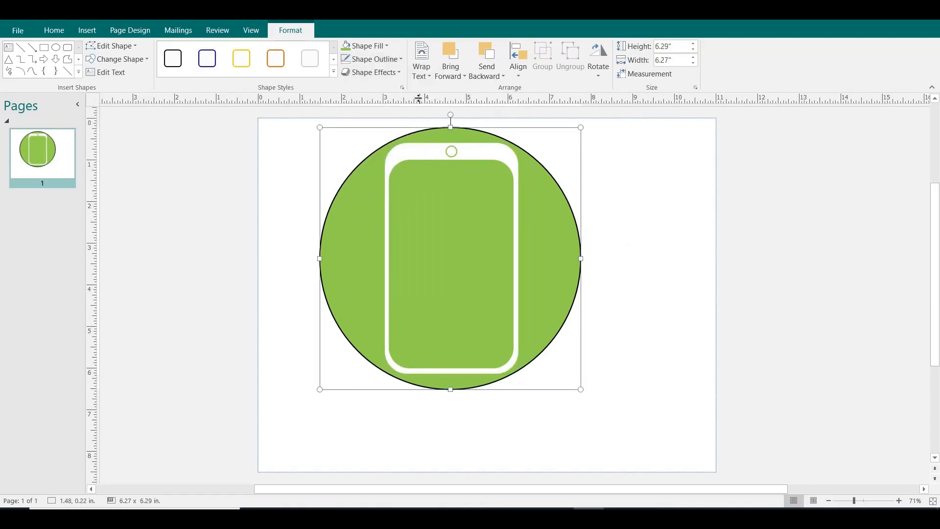
{"action": "left_click", "coordinate": [387, 63]}
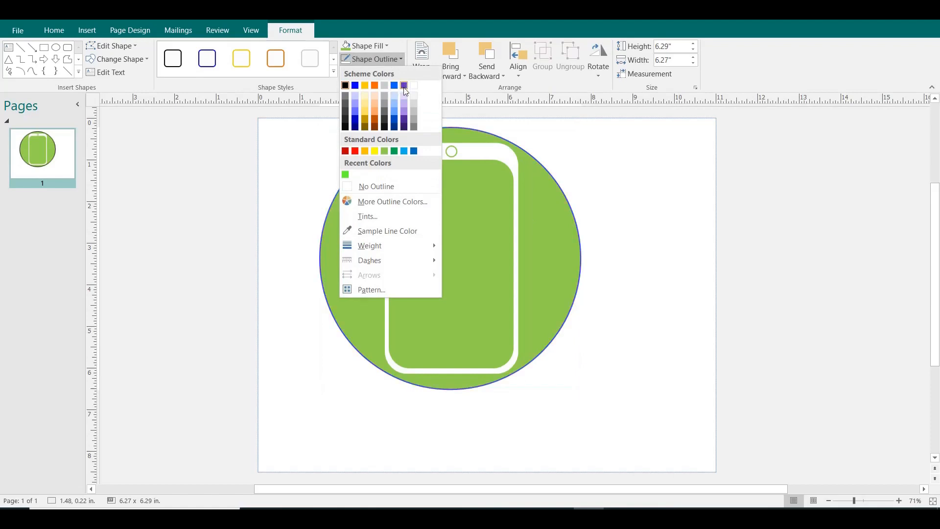
{"action": "left_click", "coordinate": [365, 186]}
{"action": "left_click", "coordinate": [607, 209]}
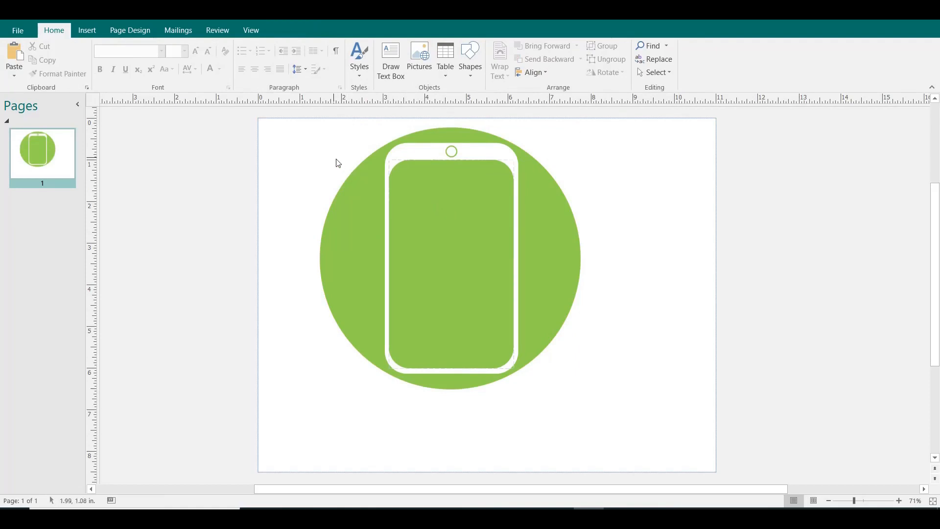
Save all the icon's shapes together as the PNG picture Picture2.png in New folder.
{"action": "left_click_drag", "start_coordinate": [294, 127], "coordinate": [601, 431]}
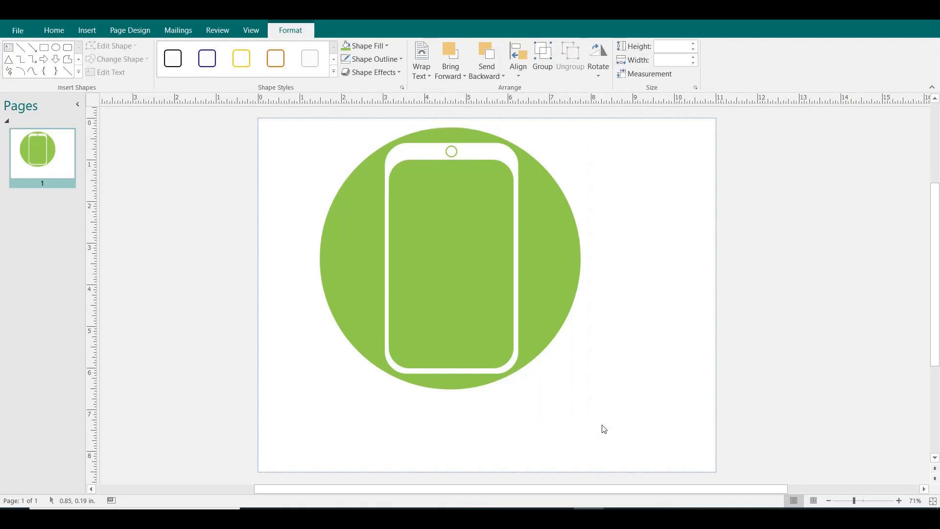
{"action": "right_click", "coordinate": [396, 148]}
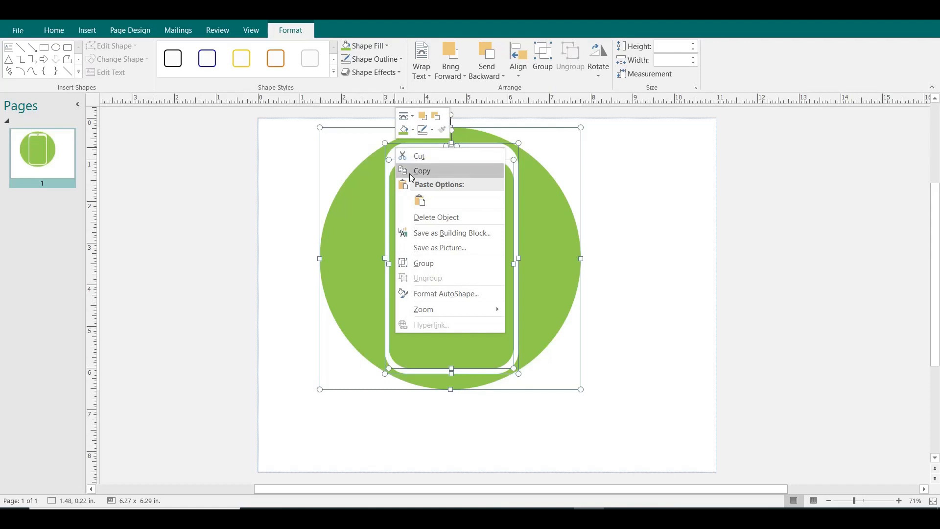
{"action": "left_click", "coordinate": [420, 248]}
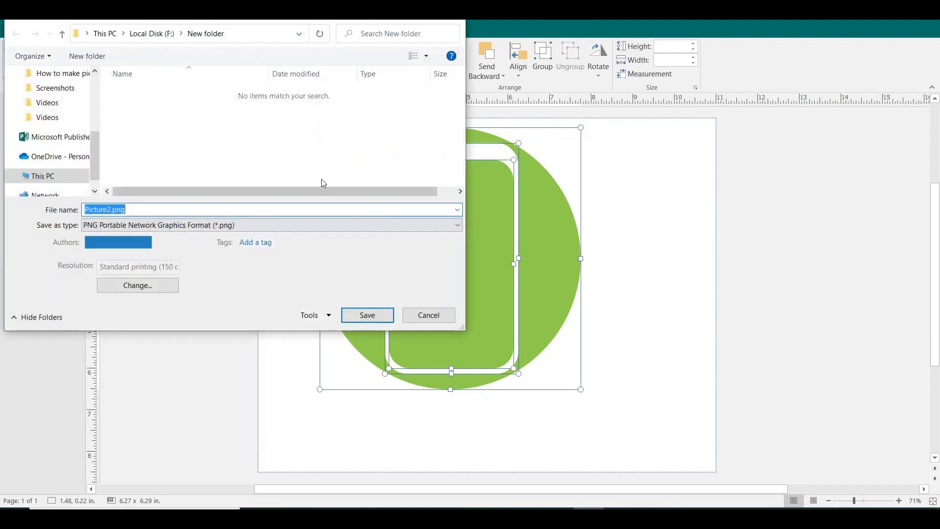
{"action": "left_click", "coordinate": [357, 316]}
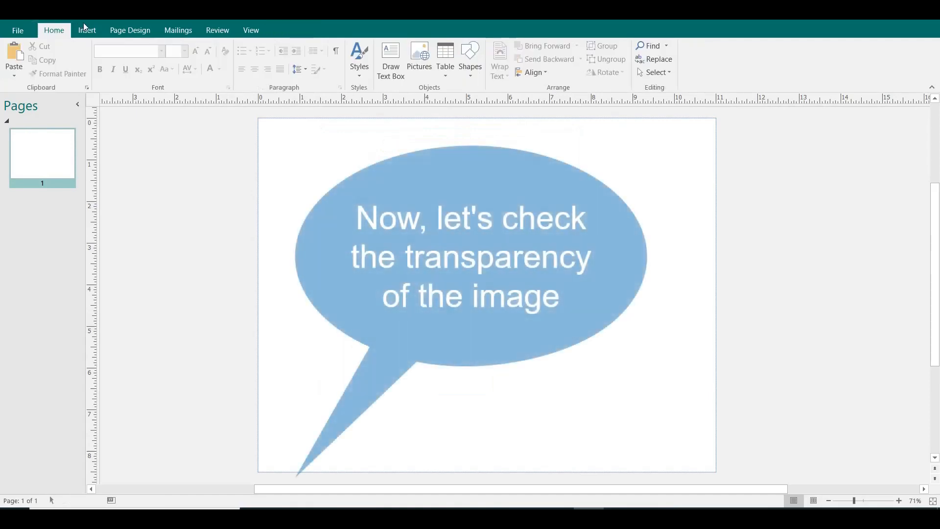
Give the blank page the medium-light blue solid background.
{"action": "left_click", "coordinate": [84, 26]}
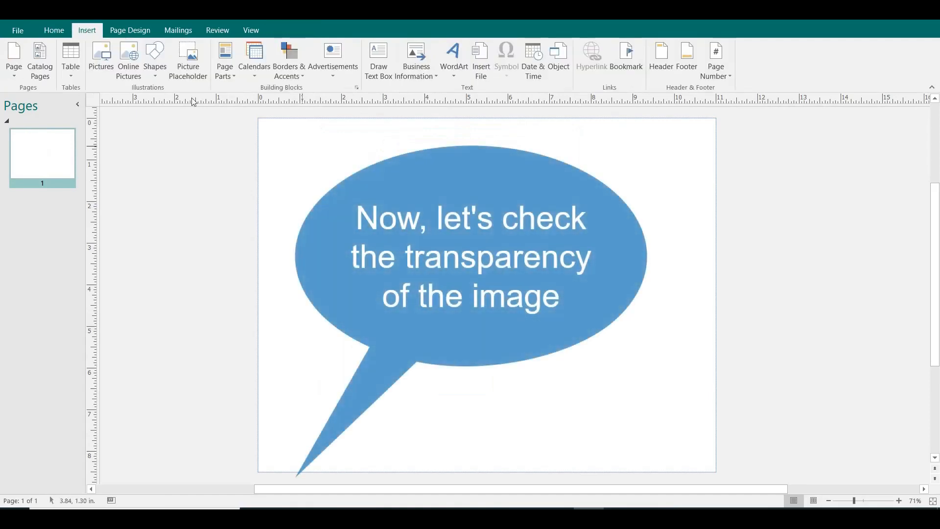
{"action": "left_click", "coordinate": [130, 30]}
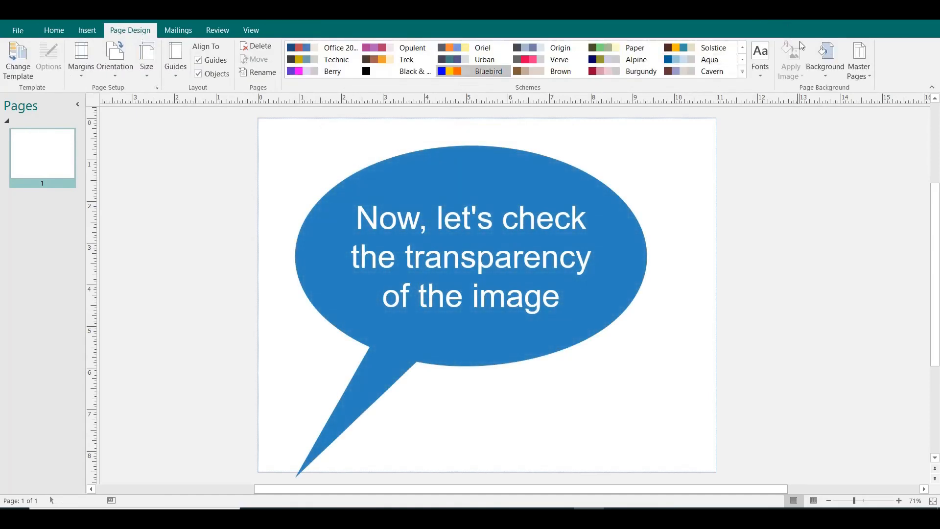
{"action": "left_click", "coordinate": [813, 52]}
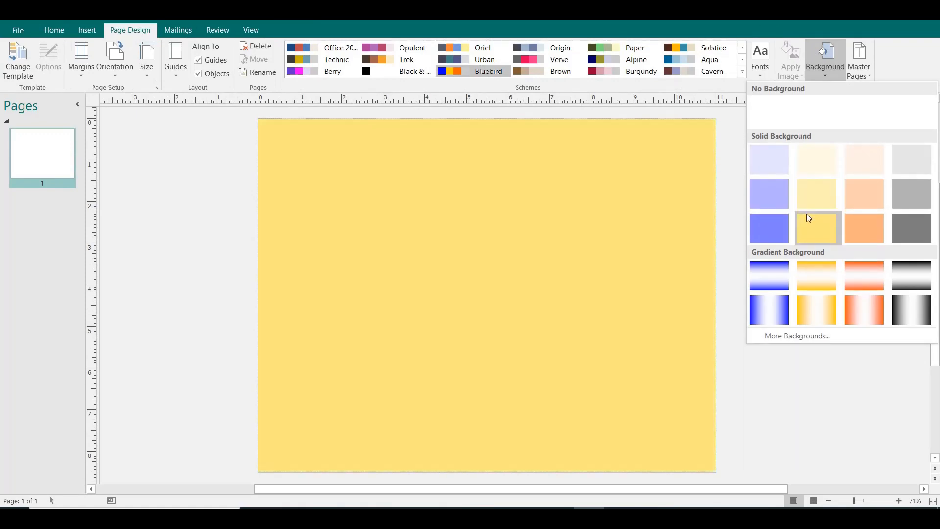
{"action": "left_click", "coordinate": [773, 191]}
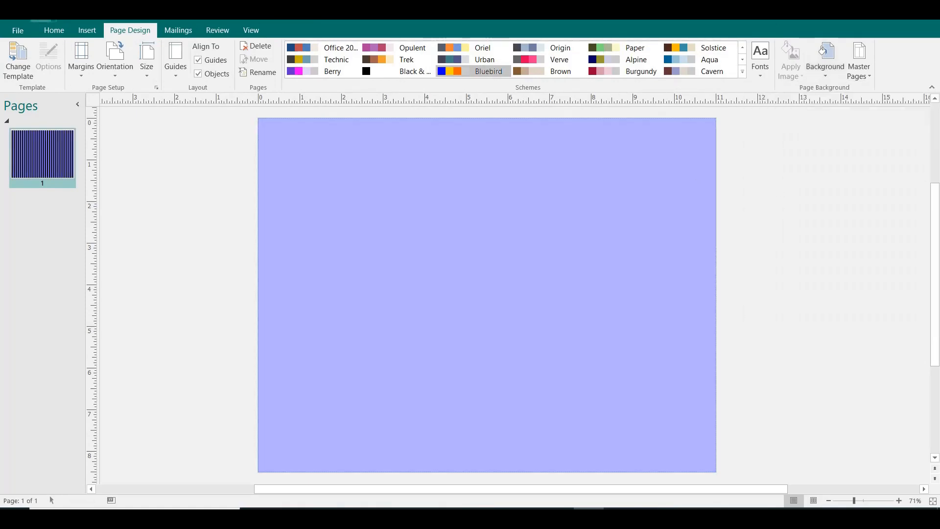
Insert Picture2.png from New folder onto the page and shrink it to about 4.06 by 4.07 in.
{"action": "left_click", "coordinate": [84, 31]}
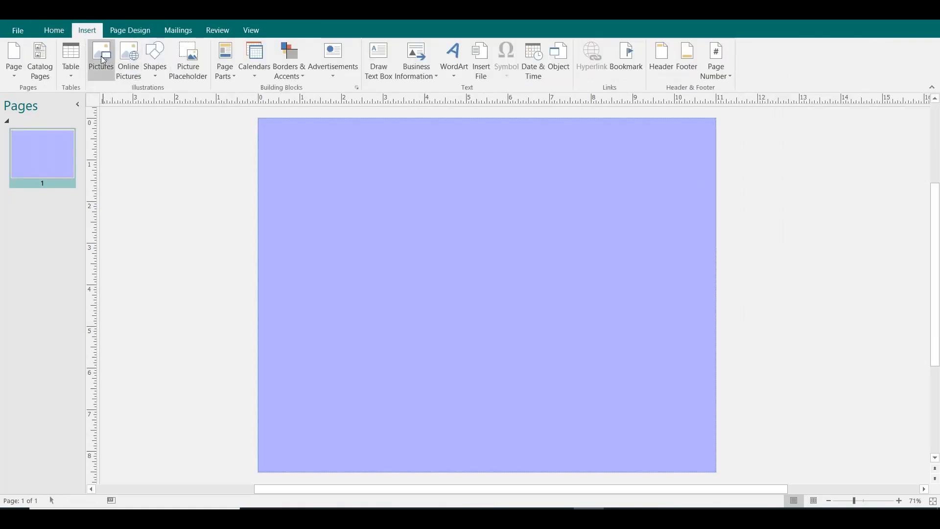
{"action": "left_click", "coordinate": [101, 54]}
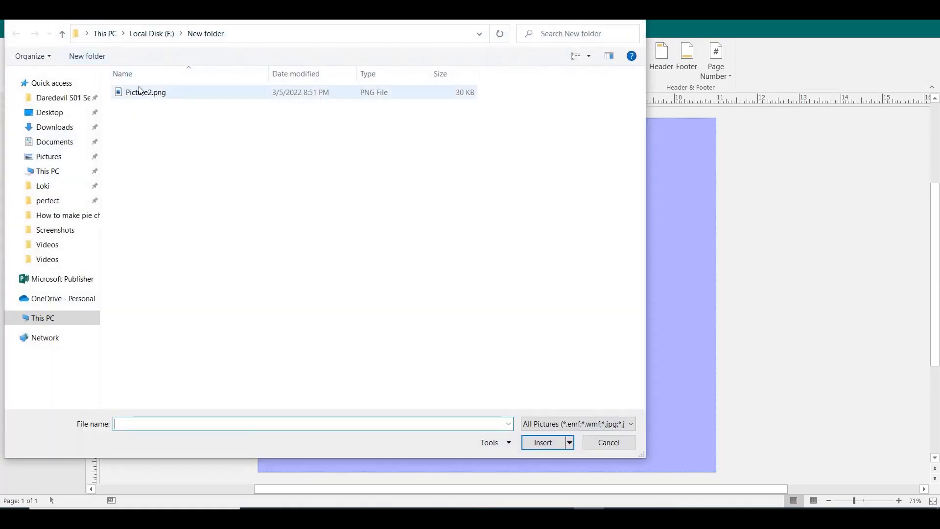
{"action": "left_click", "coordinate": [140, 91]}
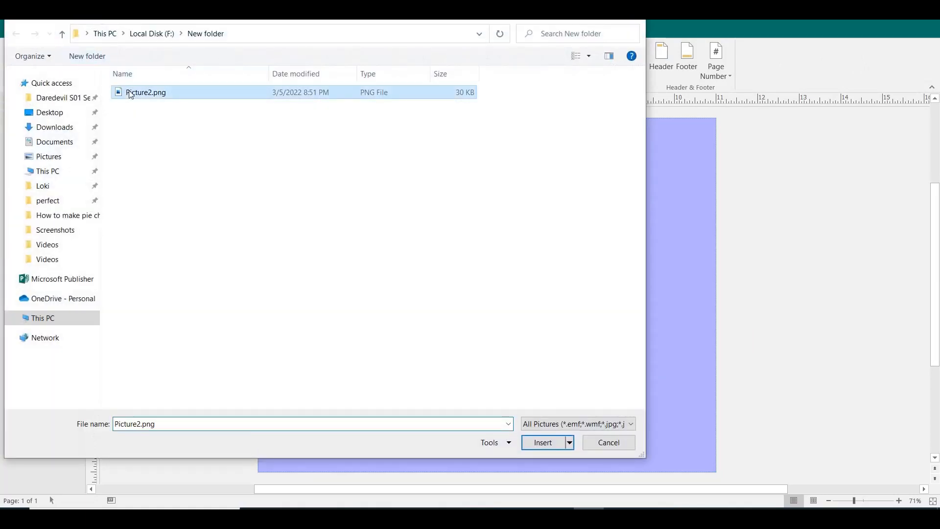
{"action": "left_click", "coordinate": [527, 442]}
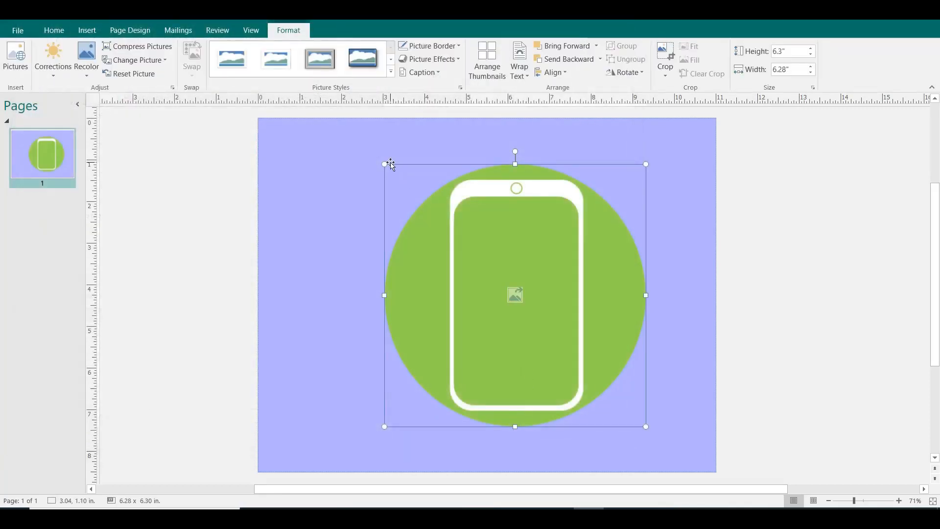
{"action": "left_click_drag", "start_coordinate": [384, 163], "coordinate": [477, 256]}
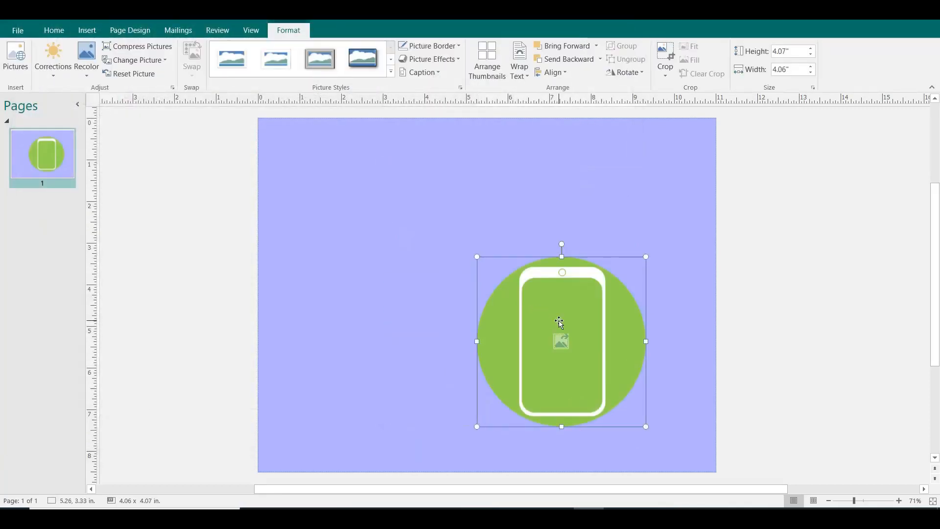